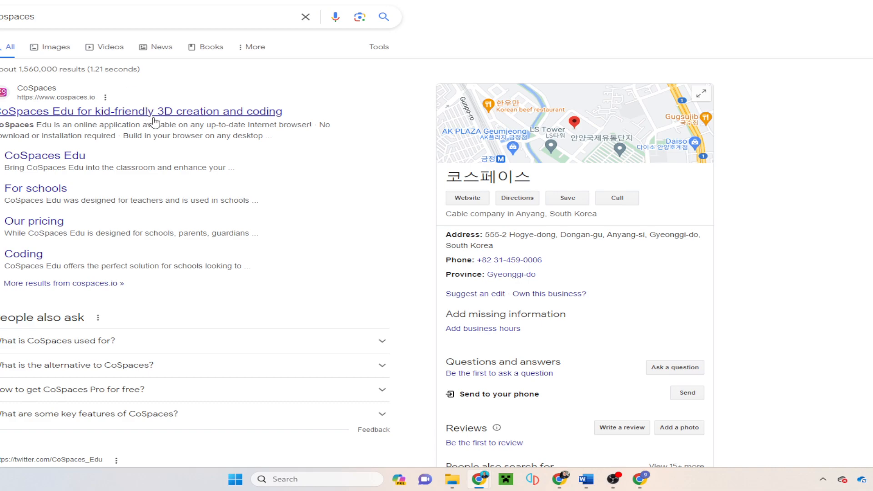
Step: Lower the computer's sound volume
{"action": "key", "text": "XF86AudioLowerVolume"}
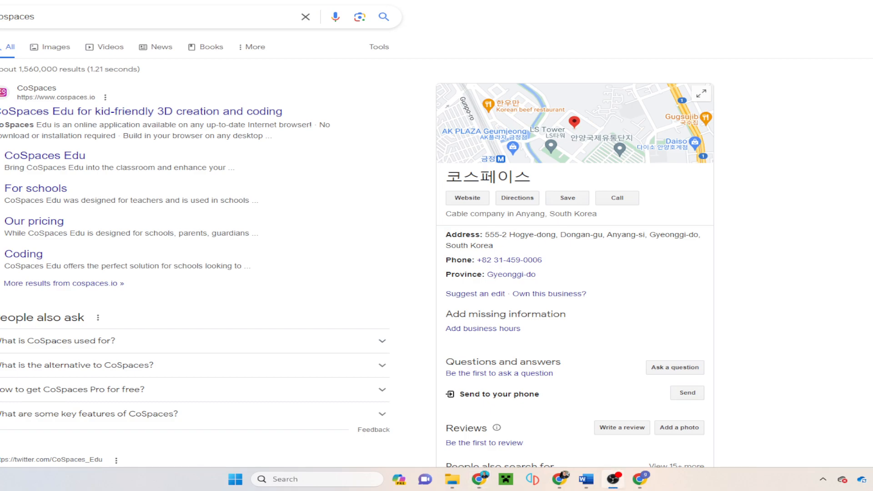
Step: Open the CoSpaces Edu website, close the cookie banner, and go to account creation
{"action": "left_click", "coordinate": [135, 114]}
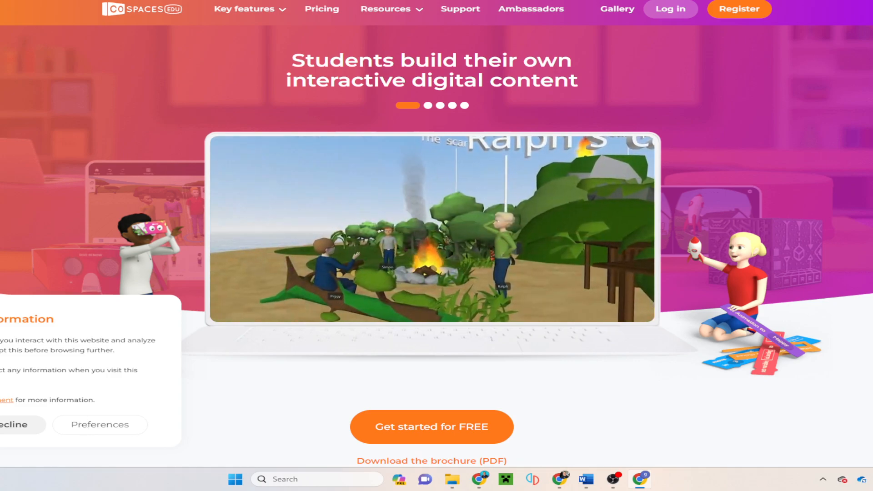
{"action": "left_click", "coordinate": [21, 424]}
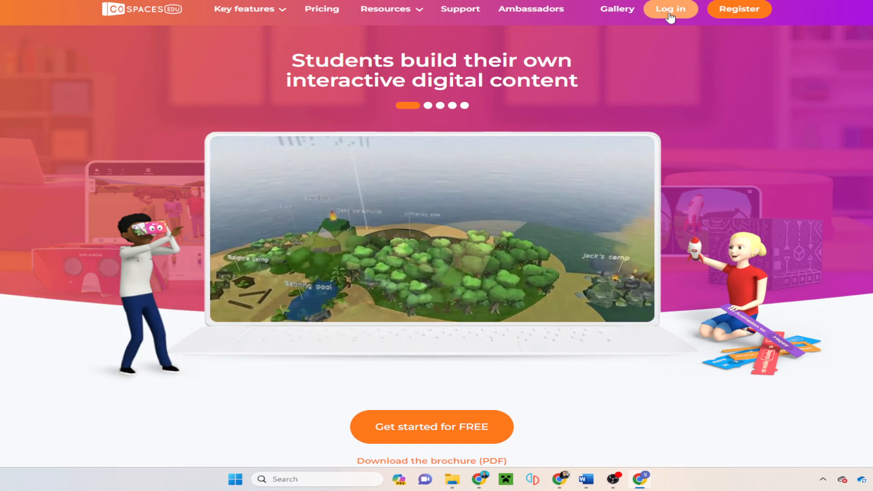
{"action": "left_click", "coordinate": [739, 10]}
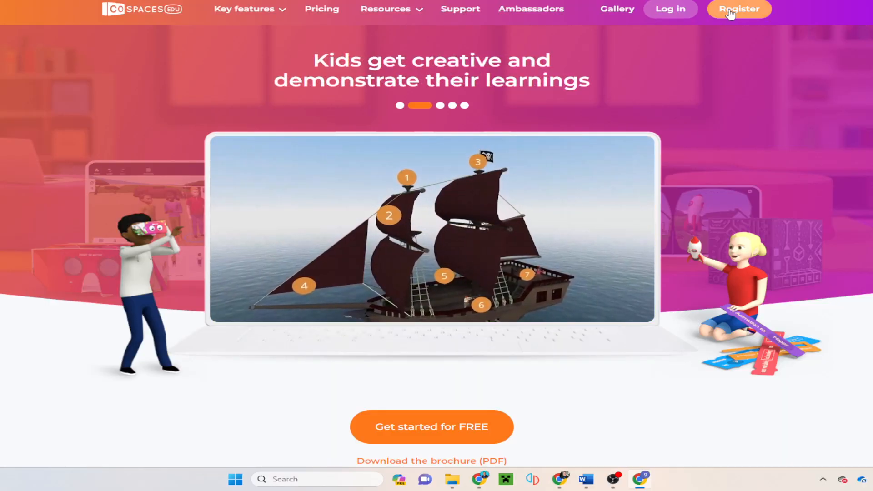
{"action": "left_click", "coordinate": [737, 9]}
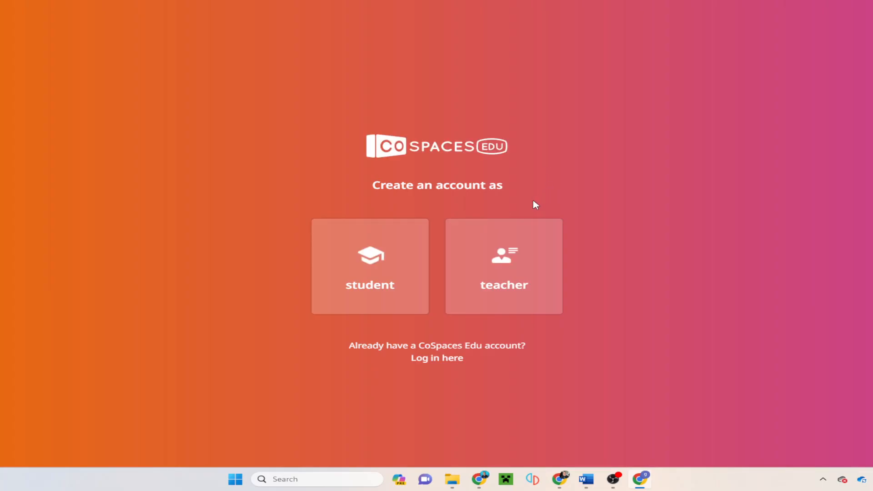
Step: Register as a student and paste and submit the teacher's class code
{"action": "left_click", "coordinate": [381, 282]}
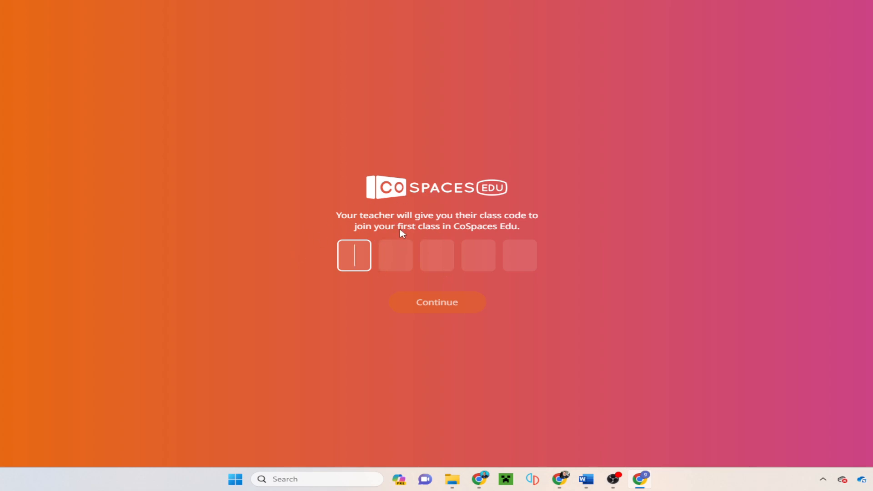
{"action": "left_click", "coordinate": [479, 479]}
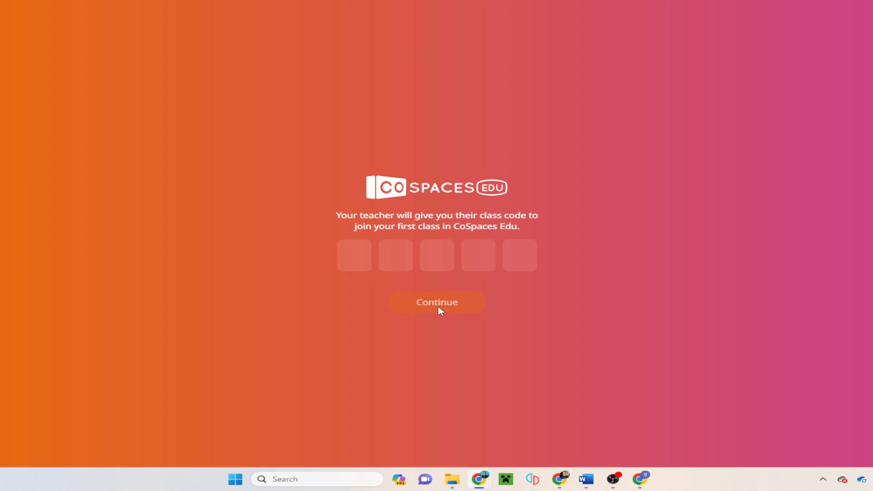
{"action": "left_click", "coordinate": [354, 252]}
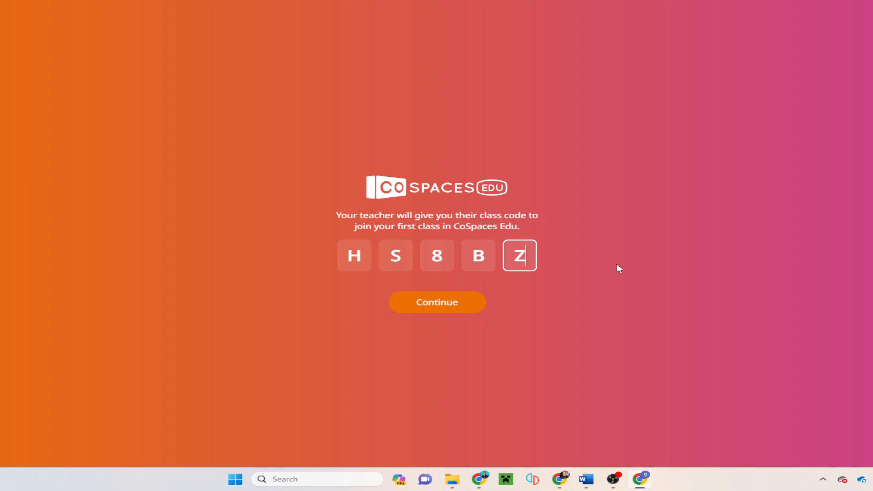
{"action": "left_click", "coordinate": [438, 314]}
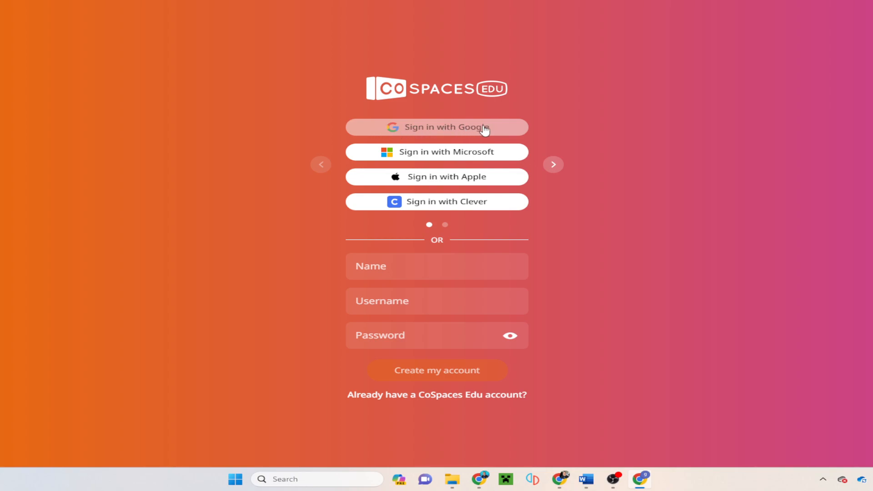
Step: Sign up with a Google account and close the mobile app popup
{"action": "left_click", "coordinate": [443, 132]}
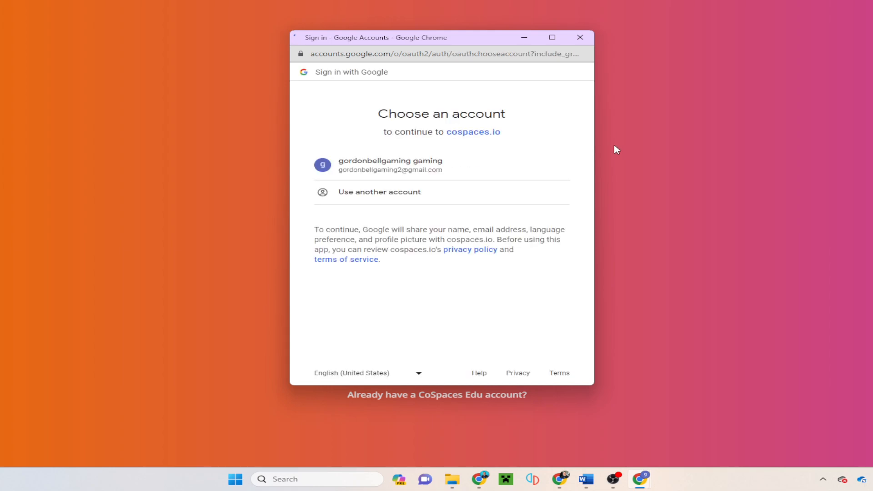
{"action": "left_click", "coordinate": [394, 168]}
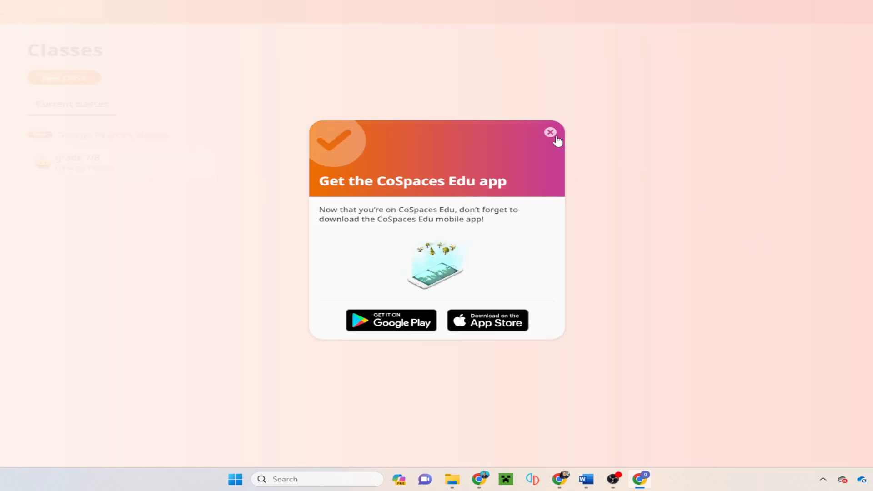
{"action": "left_click", "coordinate": [550, 133]}
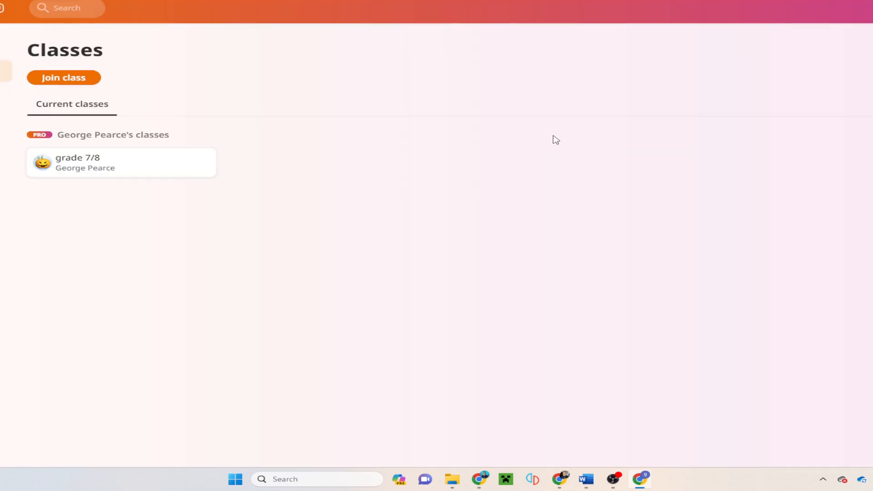
Step: Open the grade 7/8 class's Bridge assignment and close its instructions
{"action": "left_click", "coordinate": [127, 165]}
{"action": "key", "text": "alt+Left"}
{"action": "left_click", "coordinate": [118, 167]}
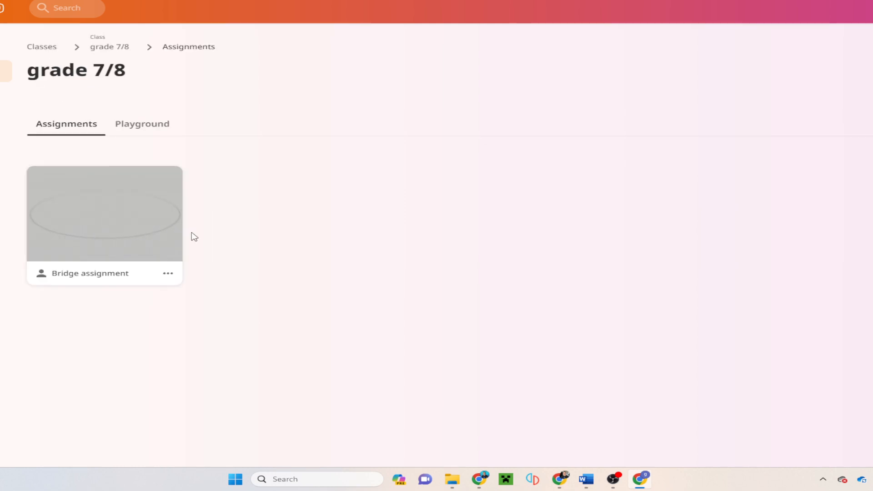
{"action": "left_click", "coordinate": [112, 234]}
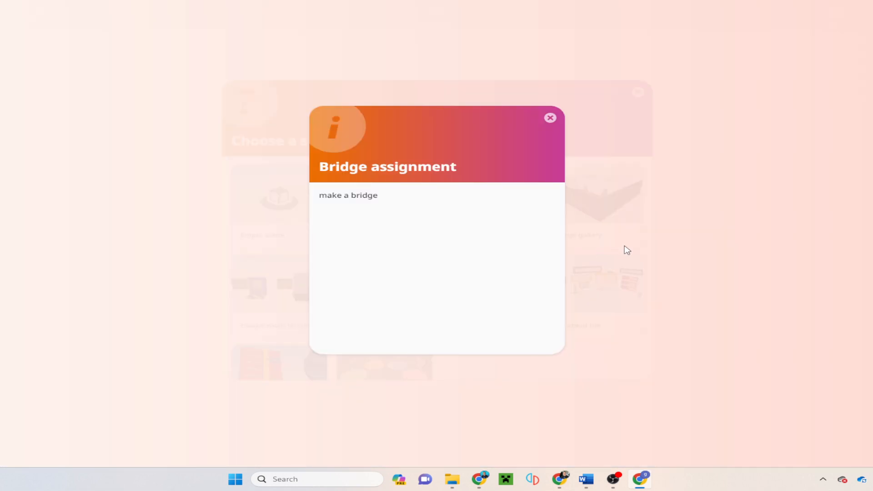
{"action": "left_click", "coordinate": [549, 118]}
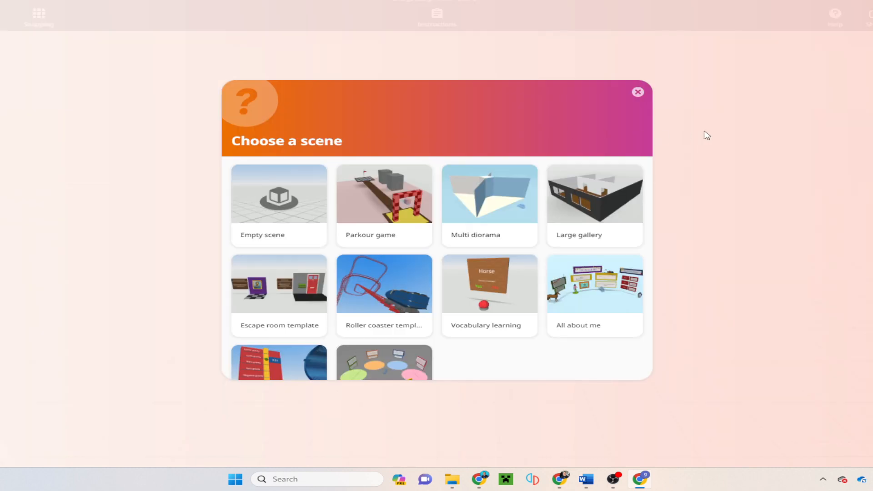
Step: Start the assignment from an empty scene and lower the view toward the horizon
{"action": "left_click", "coordinate": [295, 208]}
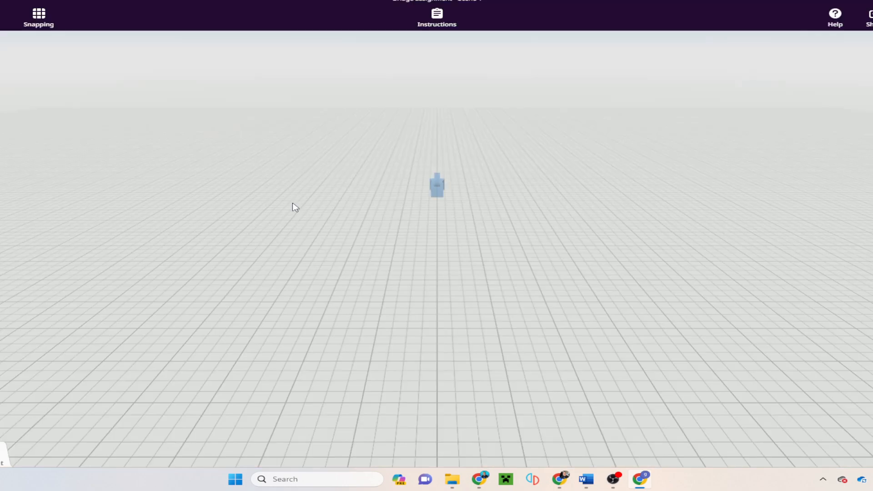
{"action": "left_click_drag", "start_coordinate": [517, 236], "coordinate": [809, 245]}
{"action": "left_click_drag", "start_coordinate": [446, 249], "coordinate": [526, 279]}
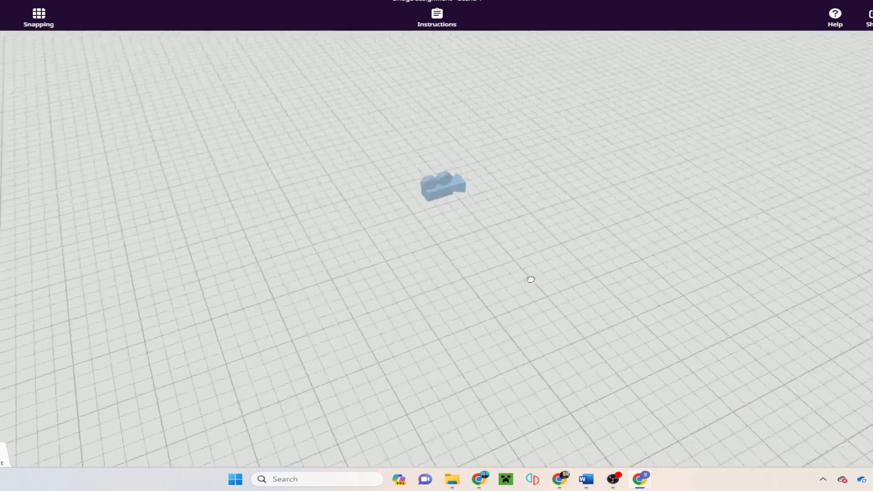
{"action": "left_click_drag", "start_coordinate": [237, 233], "coordinate": [566, 241]}
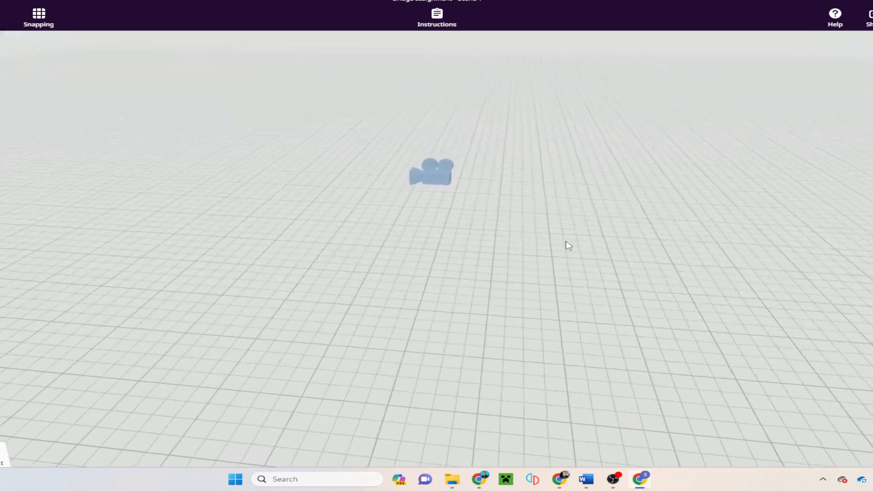
Step: Switch the environment to green grassland and tilt the view to show sky and trees
{"action": "left_click", "coordinate": [1, 457]}
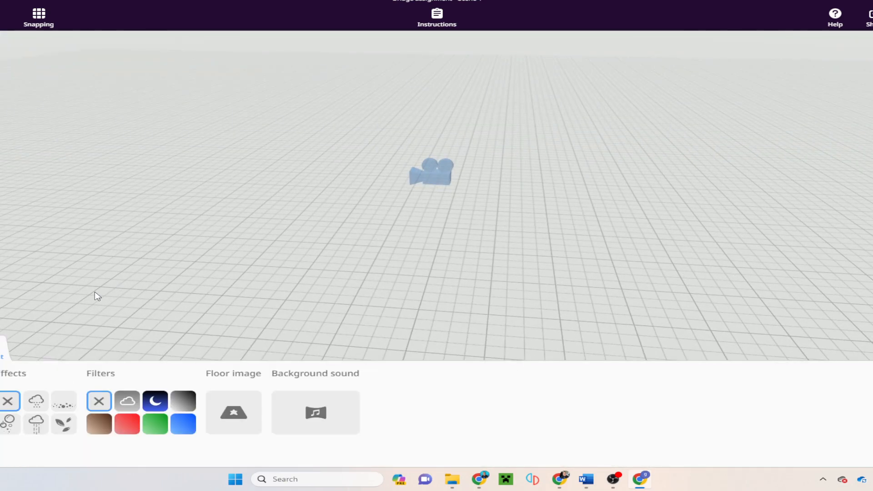
{"action": "left_click", "coordinate": [1, 350]}
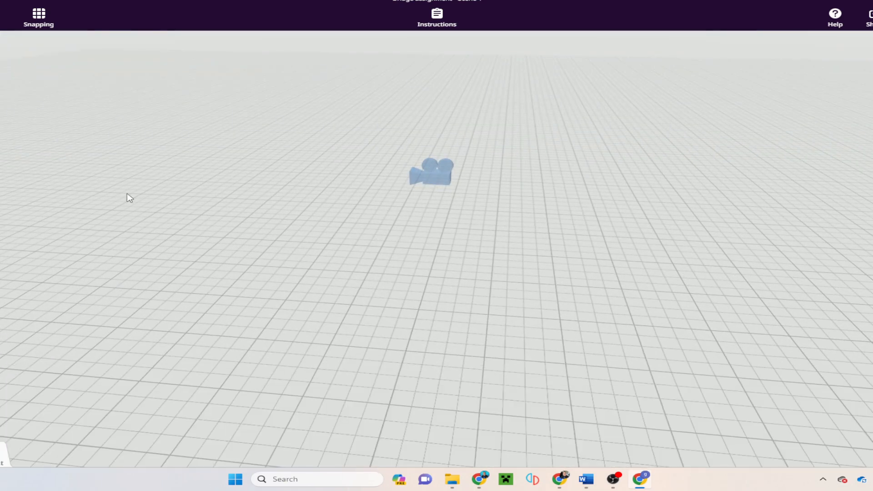
{"action": "left_click", "coordinate": [2, 456]}
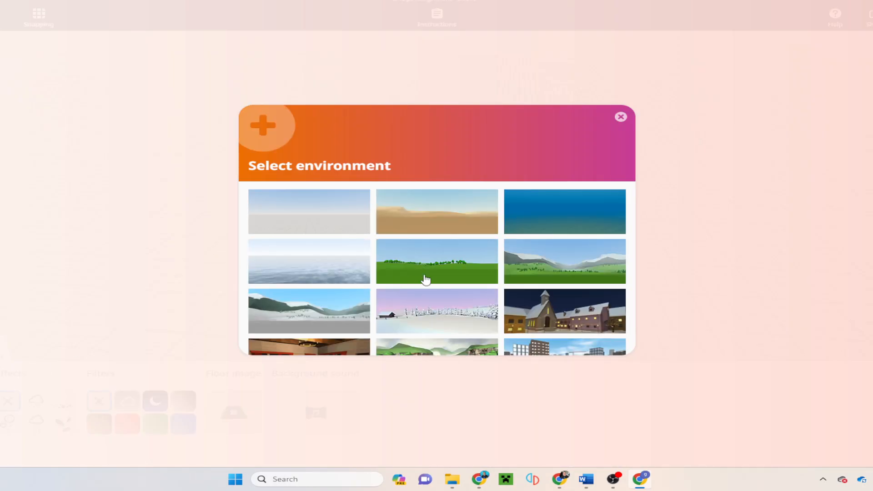
{"action": "left_click", "coordinate": [426, 279]}
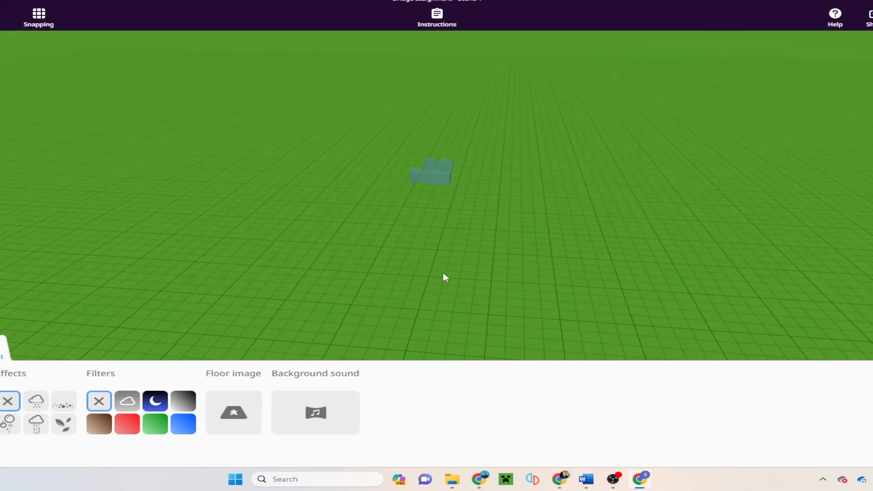
{"action": "left_click_drag", "start_coordinate": [648, 286], "coordinate": [621, 298]}
{"action": "left_click_drag", "start_coordinate": [613, 226], "coordinate": [708, 208]}
{"action": "left_click_drag", "start_coordinate": [598, 229], "coordinate": [403, 251]}
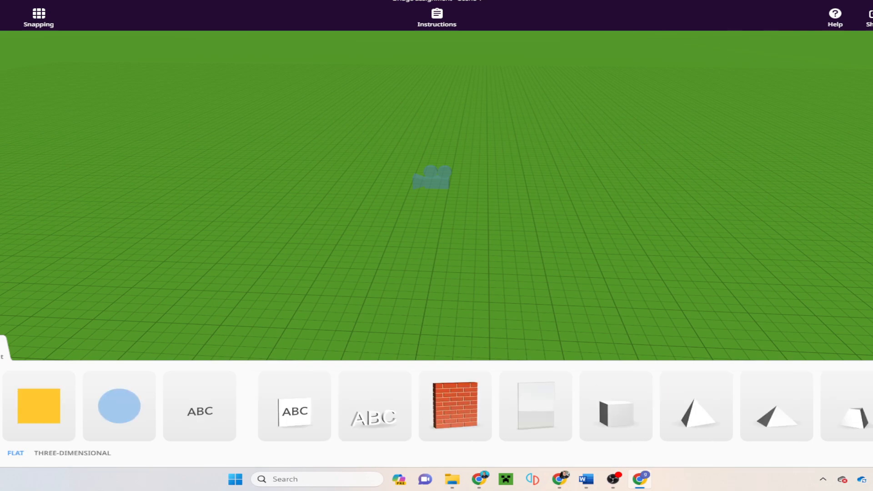
Step: Place a white cube in the scene centre and bring the view closer to it
{"action": "scroll", "coordinate": [531, 416], "scroll_direction": "right", "scroll_amount": 2}
{"action": "scroll", "coordinate": [532, 415], "scroll_direction": "right", "scroll_amount": 3}
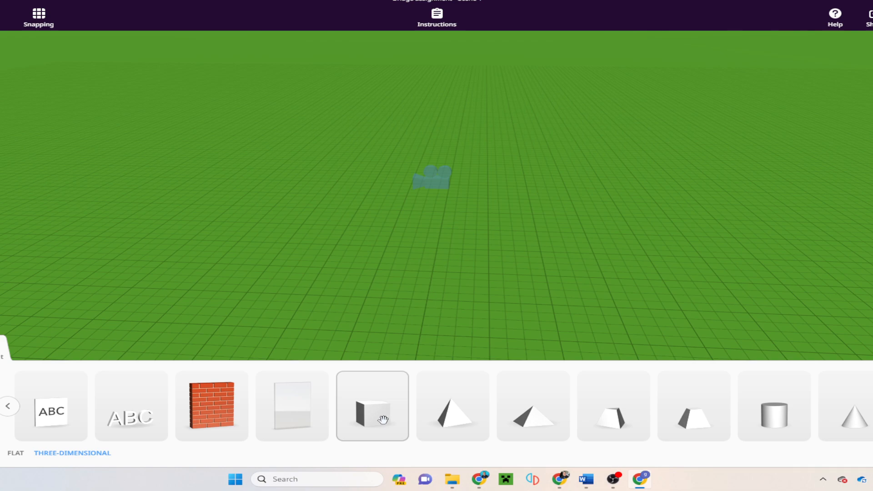
{"action": "left_click_drag", "start_coordinate": [552, 328], "coordinate": [746, 304]}
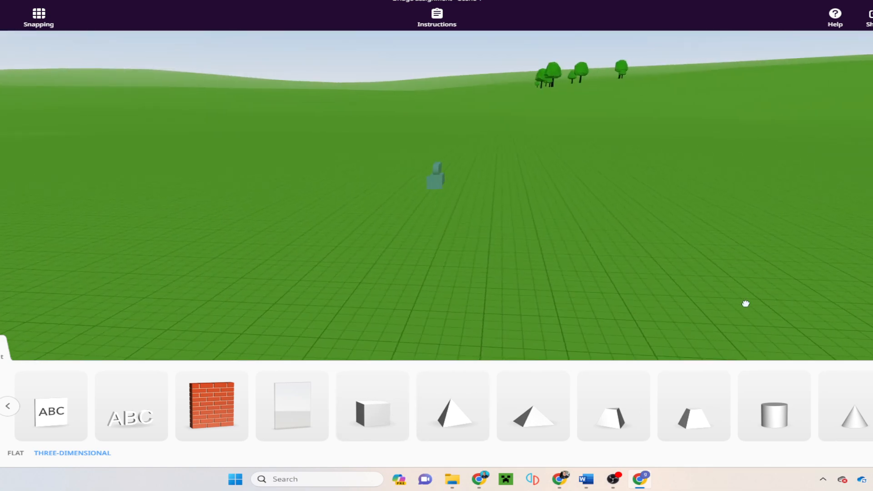
{"action": "left_click_drag", "start_coordinate": [377, 409], "coordinate": [443, 264]}
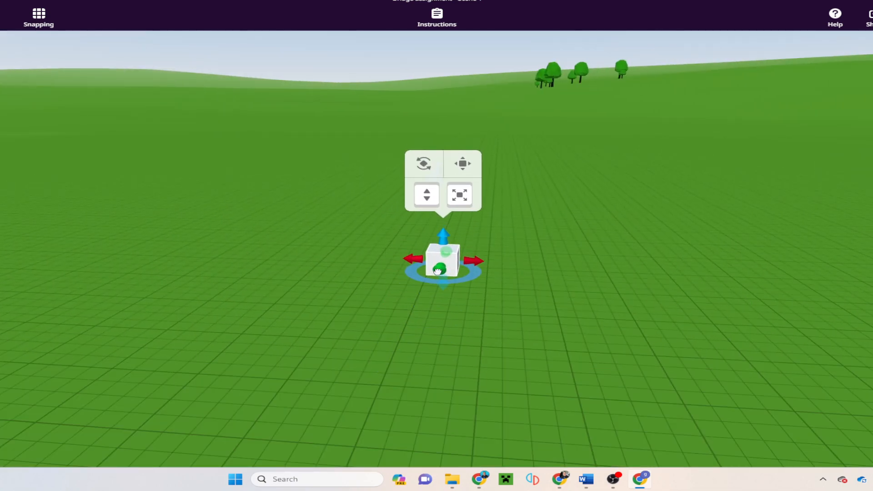
{"action": "scroll", "coordinate": [495, 286], "scroll_direction": "up", "scroll_amount": 5}
{"action": "left_click_drag", "start_coordinate": [563, 327], "coordinate": [617, 292]}
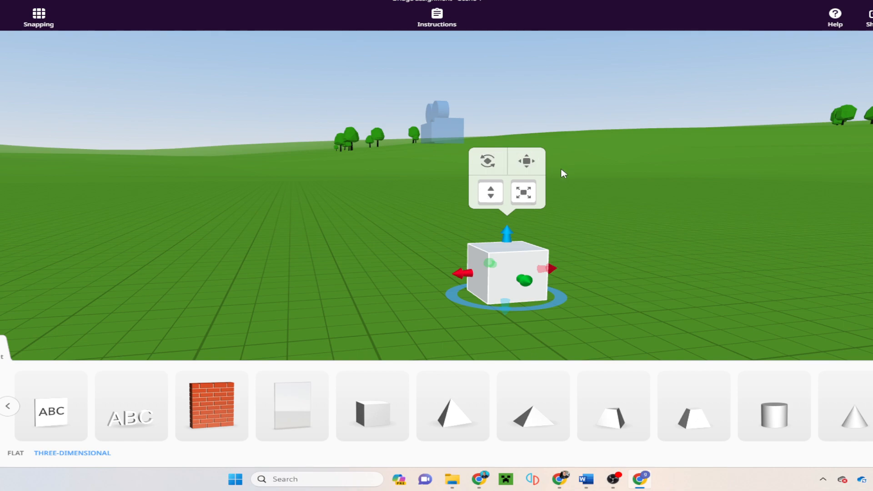
Step: Rotate the white cube by 22.5°
{"action": "left_click", "coordinate": [487, 165]}
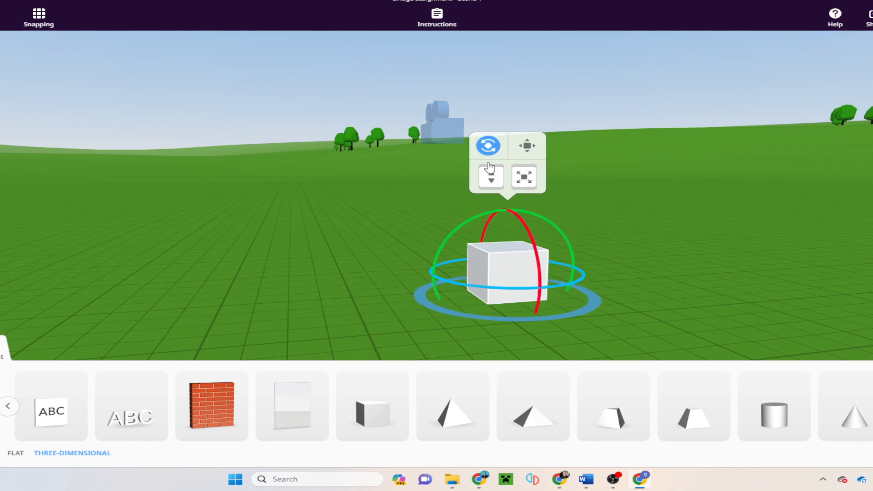
{"action": "left_click", "coordinate": [527, 146]}
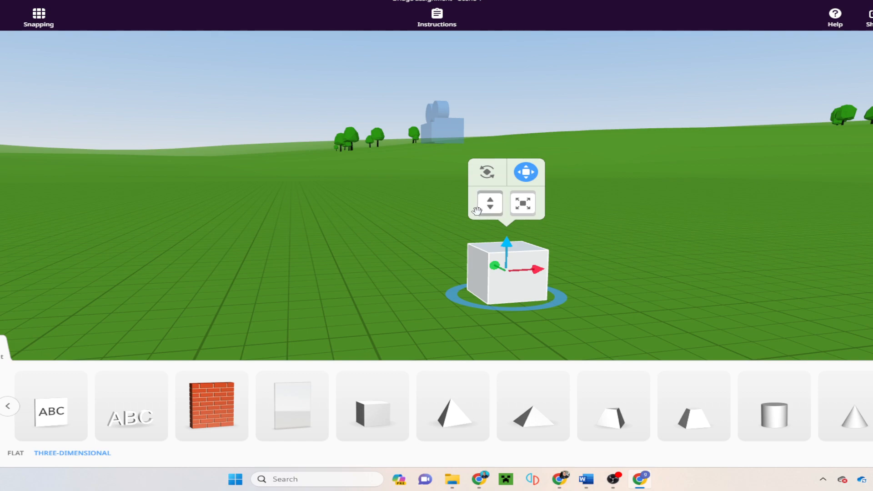
{"action": "left_click", "coordinate": [489, 175]}
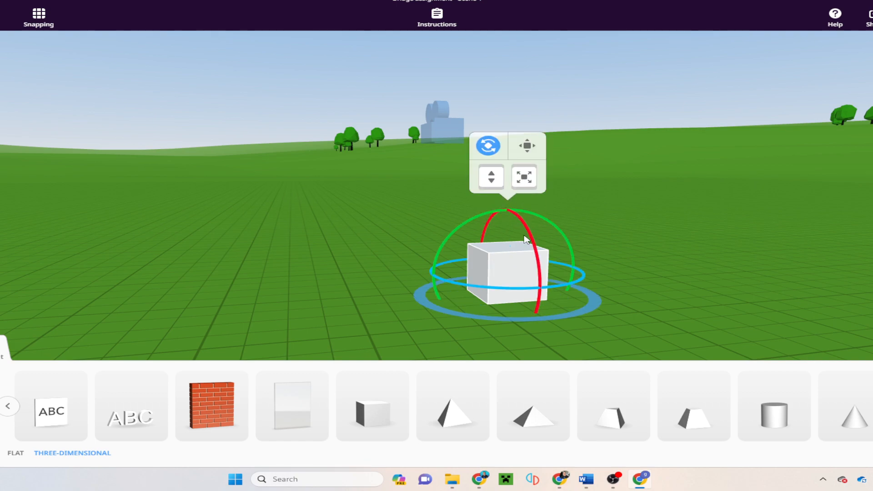
{"action": "left_click_drag", "start_coordinate": [526, 239], "coordinate": [547, 247]}
Step: Lift the cube and set it back down, then shrink it slightly
{"action": "left_click", "coordinate": [527, 145]}
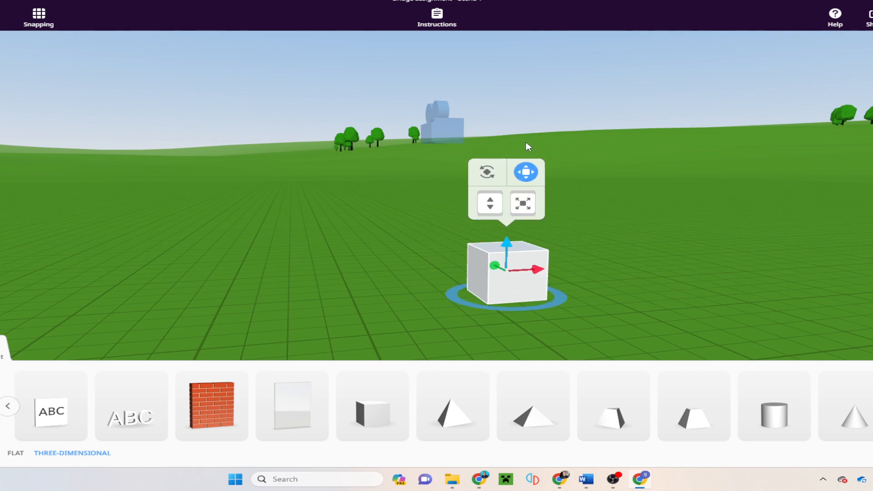
{"action": "left_click_drag", "start_coordinate": [507, 246], "coordinate": [518, 279]}
{"action": "left_click", "coordinate": [523, 208]}
{"action": "left_click_drag", "start_coordinate": [523, 208], "coordinate": [545, 212]}
{"action": "mouse_move", "coordinate": [493, 207]}
{"action": "left_mouse_down"}
{"action": "mouse_move", "coordinate": [494, 188]}
{"action": "mouse_move", "coordinate": [493, 230]}
{"action": "mouse_move", "coordinate": [489, 204]}
{"action": "left_mouse_up"}
Step: Stretch the white box's length and flatten it to a 0.13 height
{"action": "left_click", "coordinate": [526, 179]}
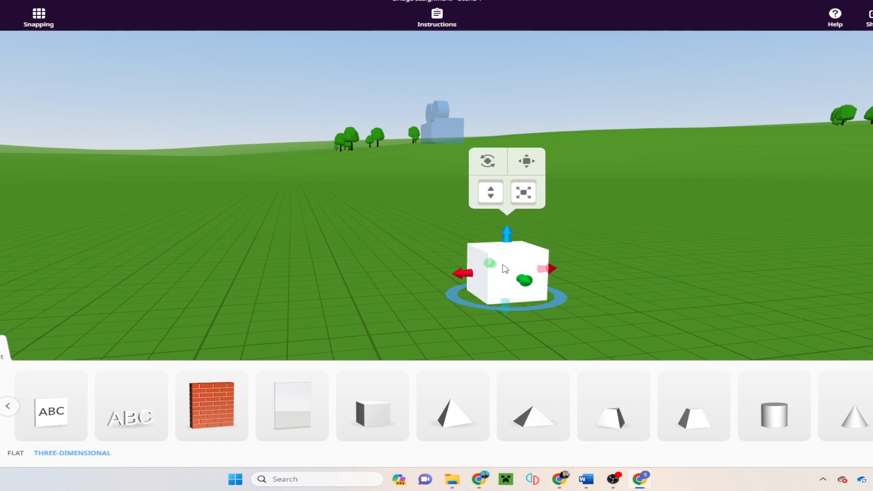
{"action": "left_click_drag", "start_coordinate": [495, 266], "coordinate": [496, 239]}
{"action": "left_click_drag", "start_coordinate": [532, 277], "coordinate": [576, 275]}
{"action": "left_click", "coordinate": [511, 281]}
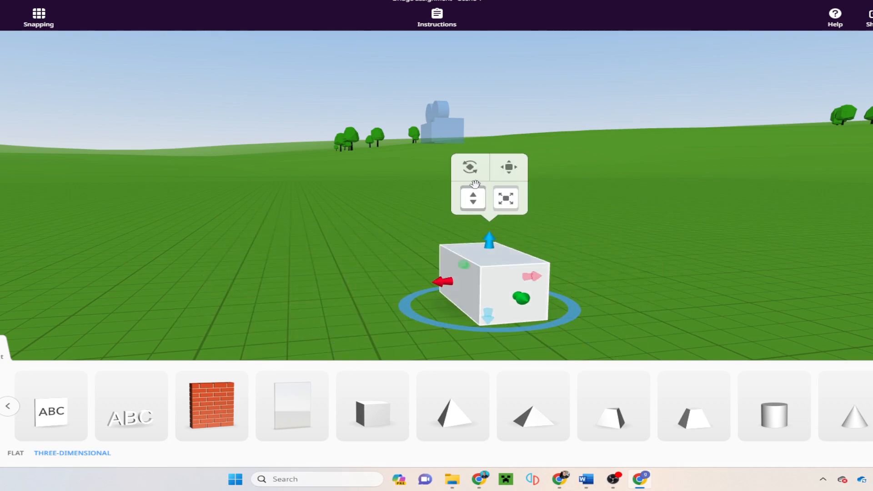
{"action": "left_click_drag", "start_coordinate": [610, 277], "coordinate": [523, 322]}
{"action": "left_click_drag", "start_coordinate": [655, 293], "coordinate": [733, 286]}
{"action": "left_click_drag", "start_coordinate": [609, 249], "coordinate": [604, 286]}
{"action": "left_click_drag", "start_coordinate": [787, 298], "coordinate": [427, 300]}
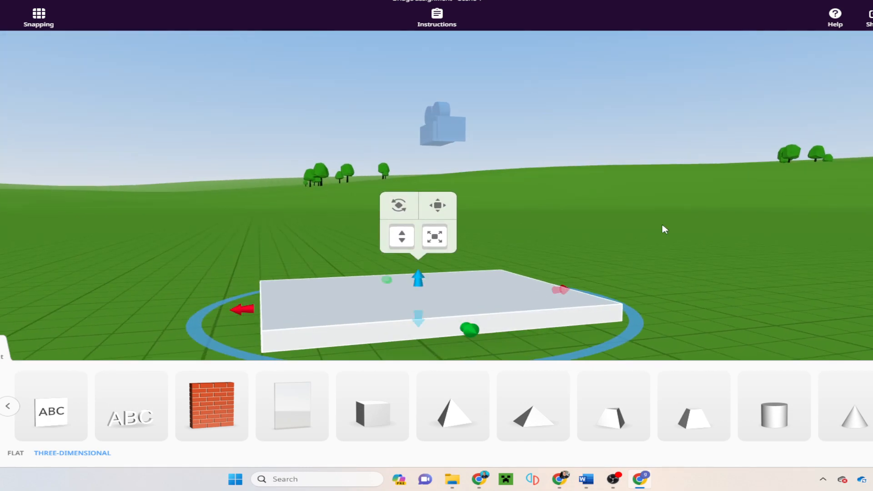
Step: Delete the flattened box and add a new cube at the scene centre
{"action": "key", "text": "Delete"}
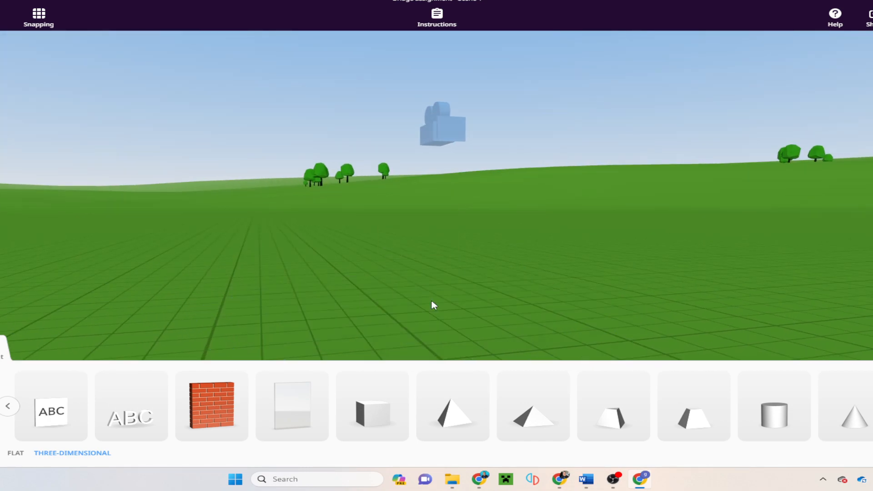
{"action": "left_click_drag", "start_coordinate": [384, 429], "coordinate": [399, 271]}
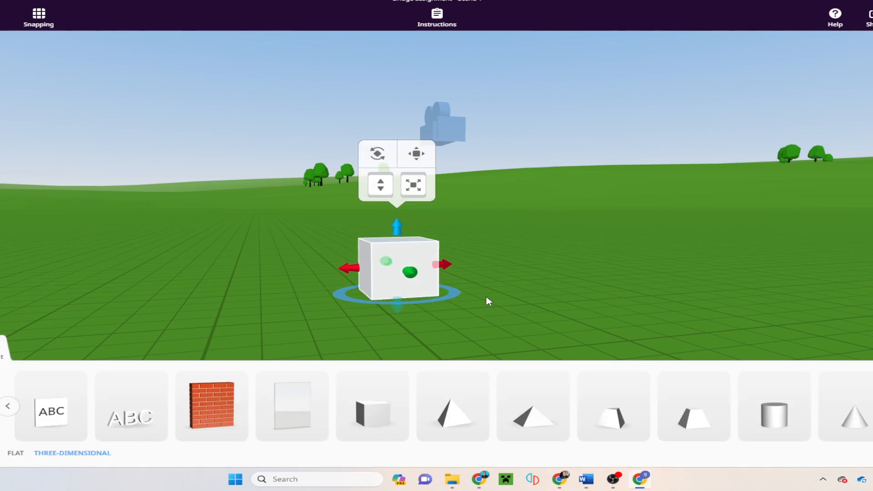
{"action": "left_click_drag", "start_coordinate": [509, 304], "coordinate": [599, 308]}
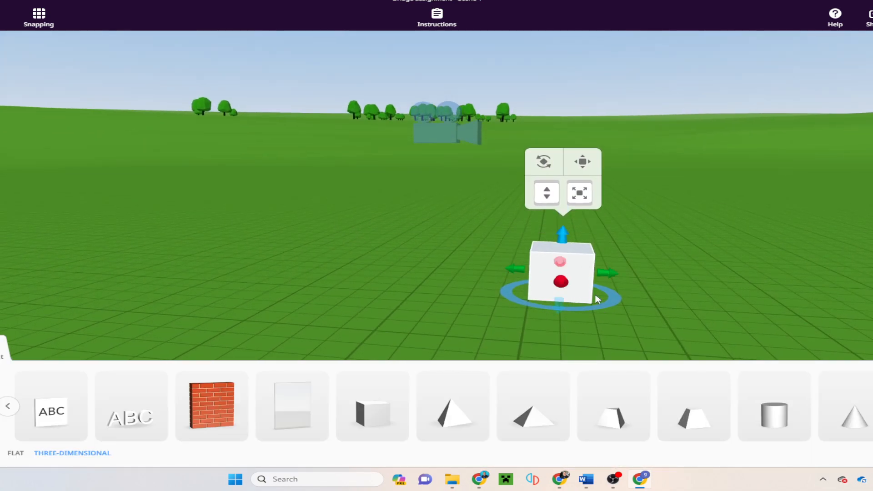
Step: Narrow the cube to 0.50 length, stretch it tall, and move it left
{"action": "left_click_drag", "start_coordinate": [607, 277], "coordinate": [558, 289]}
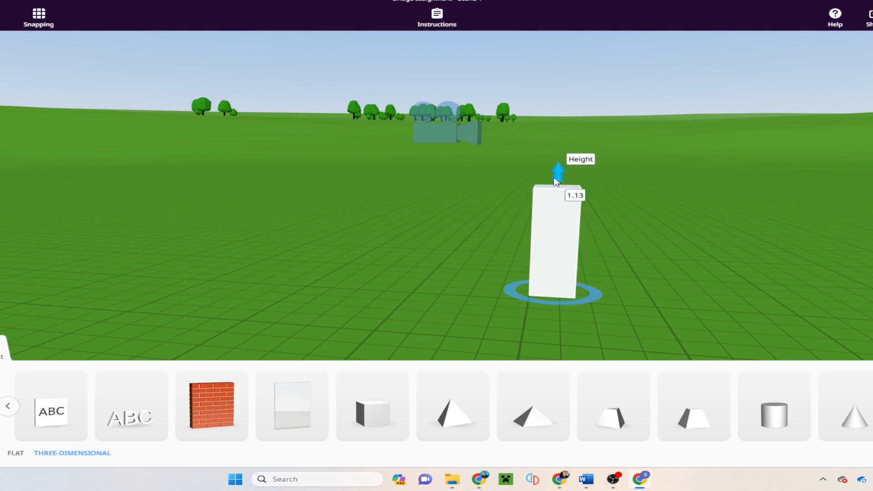
{"action": "left_click_drag", "start_coordinate": [557, 177], "coordinate": [563, 149]}
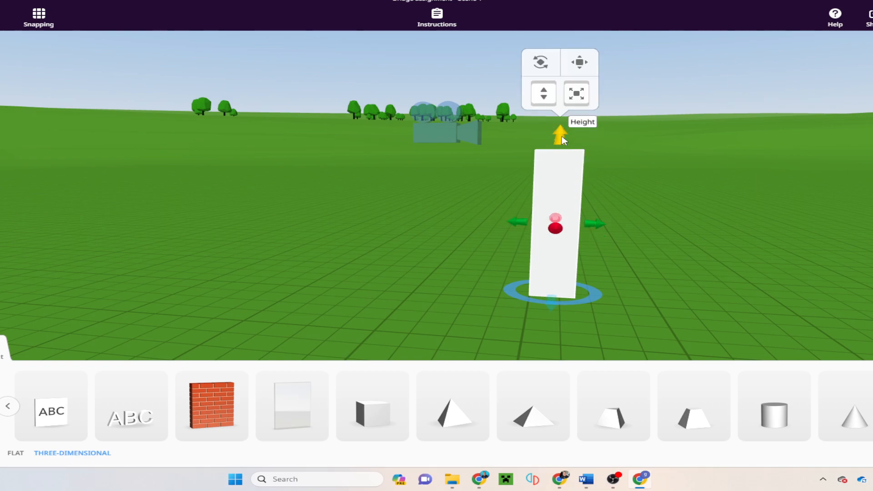
{"action": "left_click_drag", "start_coordinate": [645, 266], "coordinate": [658, 299]}
{"action": "left_click_drag", "start_coordinate": [551, 268], "coordinate": [398, 280]}
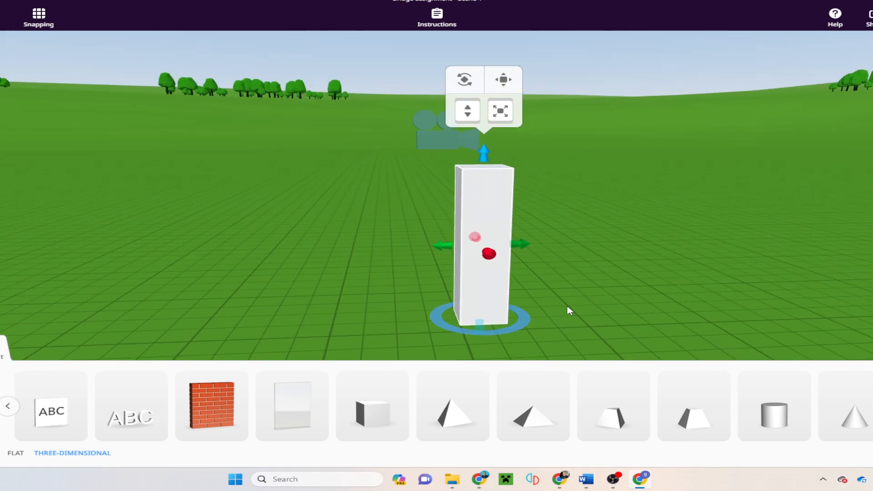
{"action": "mouse_move", "coordinate": [564, 294]}
{"action": "left_mouse_down"}
{"action": "mouse_move", "coordinate": [692, 298]}
{"action": "mouse_move", "coordinate": [580, 305]}
{"action": "mouse_move", "coordinate": [579, 295]}
{"action": "left_mouse_up"}
Step: Apply the grey stone material to the tall pillar
{"action": "right_click", "coordinate": [492, 274]}
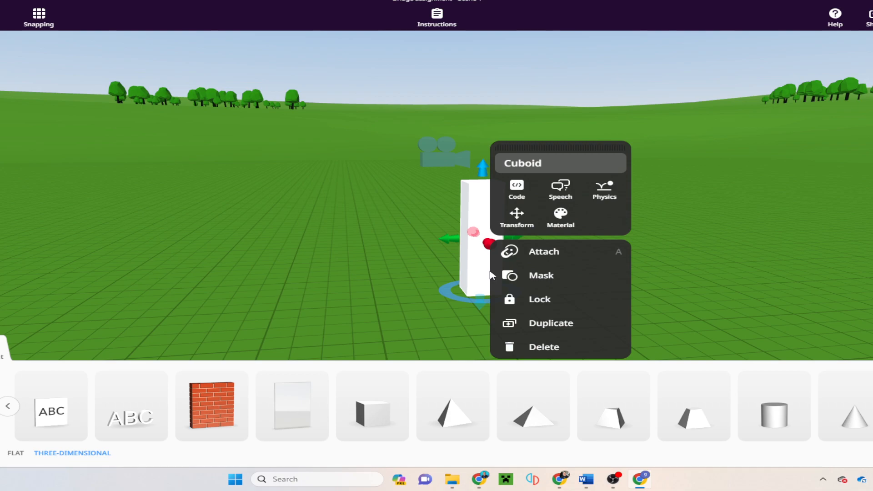
{"action": "left_click", "coordinate": [561, 219]}
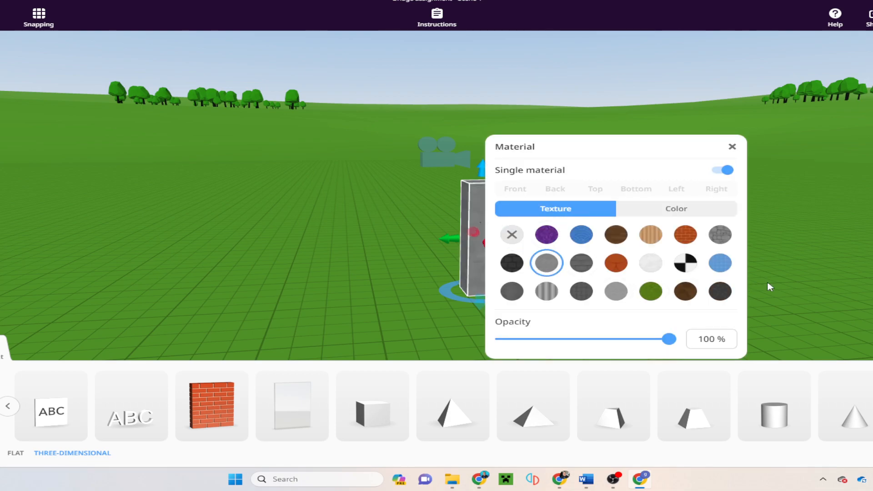
{"action": "left_click", "coordinate": [621, 285]}
{"action": "left_click_drag", "start_coordinate": [621, 285], "coordinate": [567, 263]}
{"action": "scroll", "coordinate": [505, 268], "scroll_direction": "up", "scroll_amount": 3}
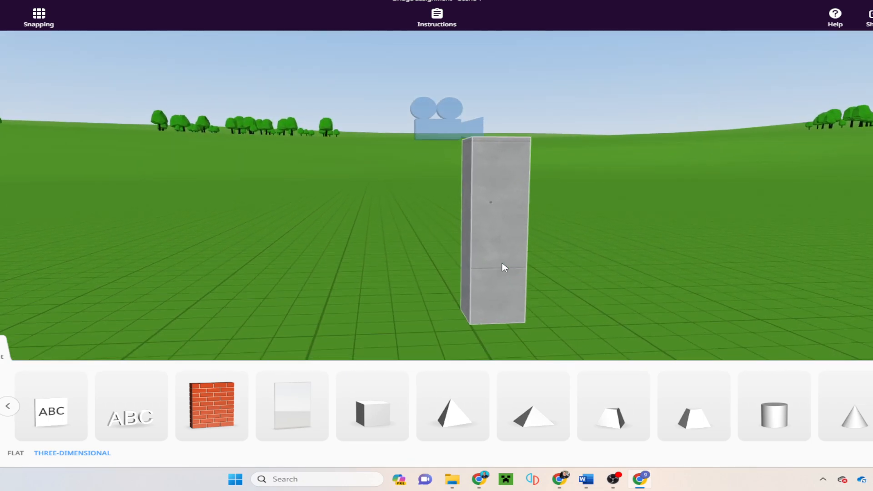
{"action": "left_click_drag", "start_coordinate": [629, 255], "coordinate": [694, 311]}
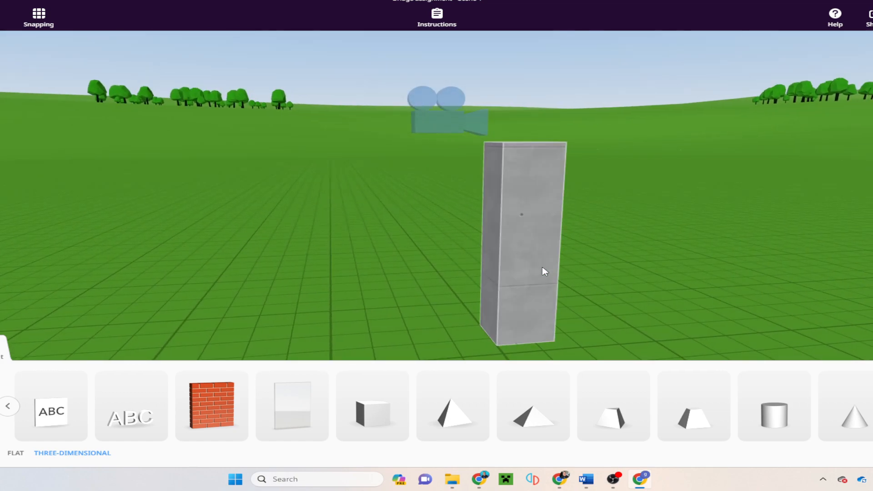
{"action": "left_click", "coordinate": [537, 257]}
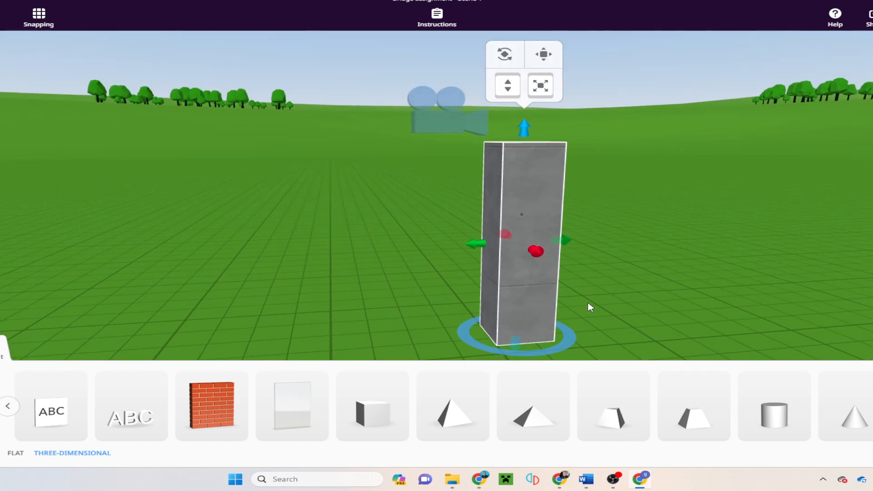
{"action": "left_click_drag", "start_coordinate": [698, 289], "coordinate": [634, 255]}
{"action": "right_click", "coordinate": [610, 204]}
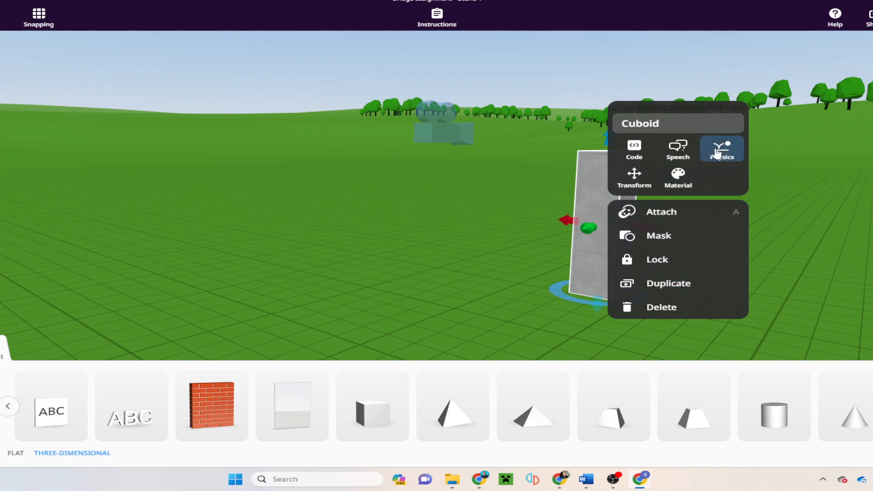
Step: Duplicate the stone pillar
{"action": "left_click_drag", "start_coordinate": [830, 282], "coordinate": [624, 257]}
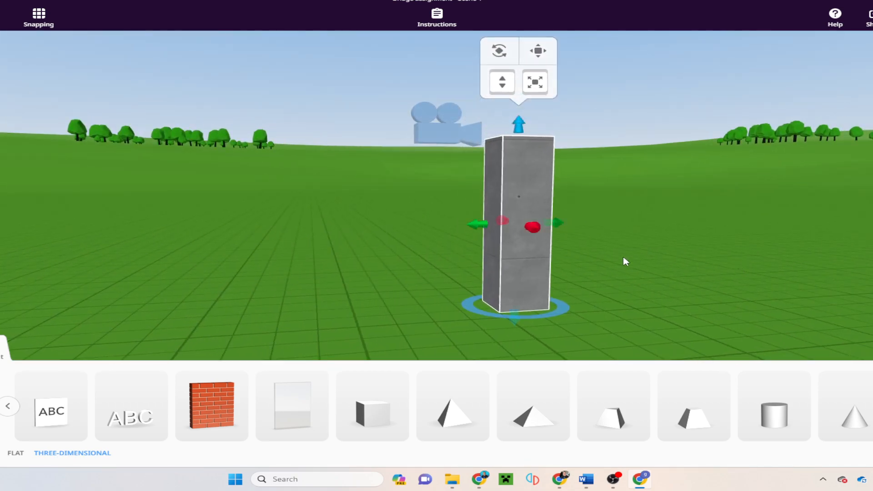
{"action": "left_click", "coordinate": [525, 205]}
{"action": "left_click", "coordinate": [601, 283]}
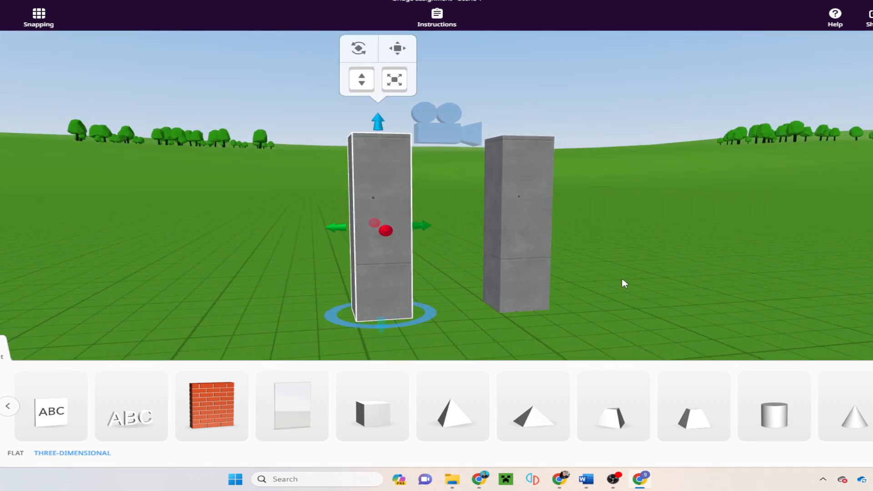
{"action": "left_click_drag", "start_coordinate": [677, 303], "coordinate": [602, 292]}
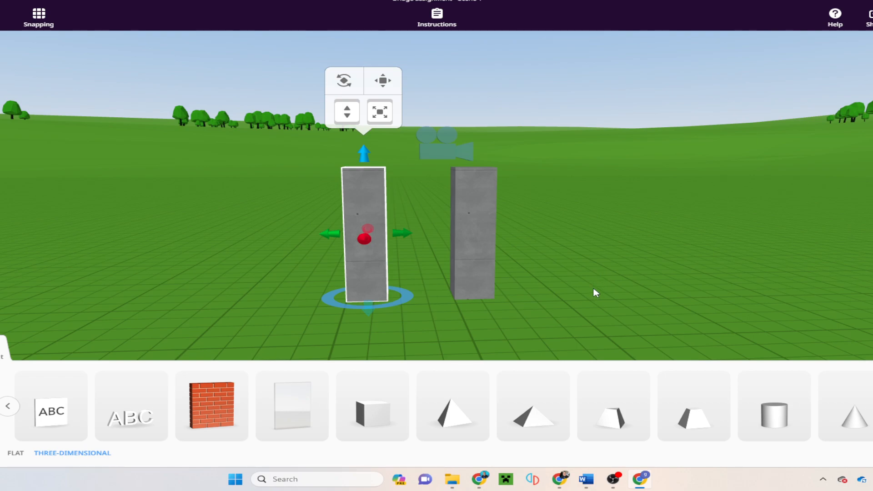
Step: Select the left and right pillars together
{"action": "left_click_drag", "start_coordinate": [556, 308], "coordinate": [548, 284]}
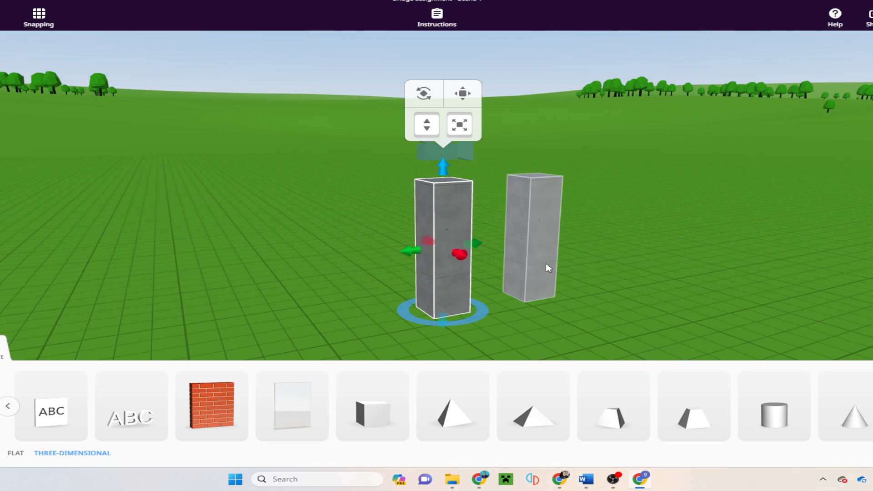
{"action": "left_click", "coordinate": [544, 266], "text": "shift"}
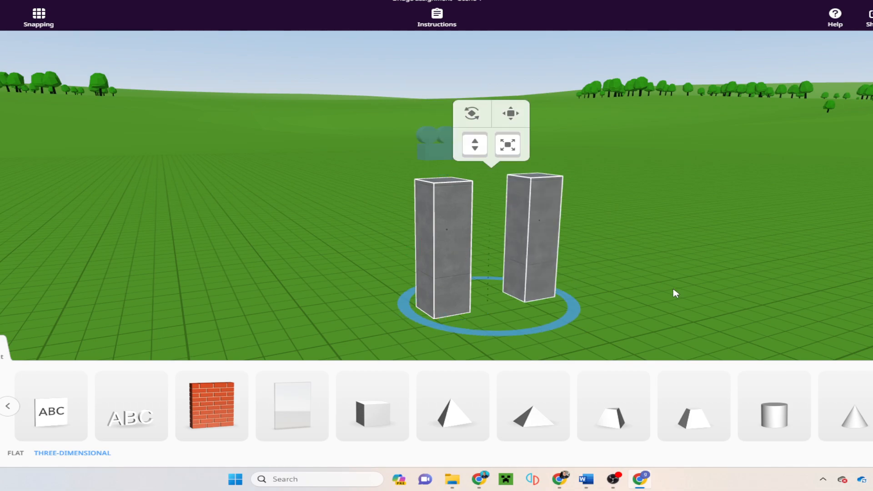
{"action": "left_click_drag", "start_coordinate": [632, 277], "coordinate": [566, 285]}
{"action": "left_click", "coordinate": [481, 305]}
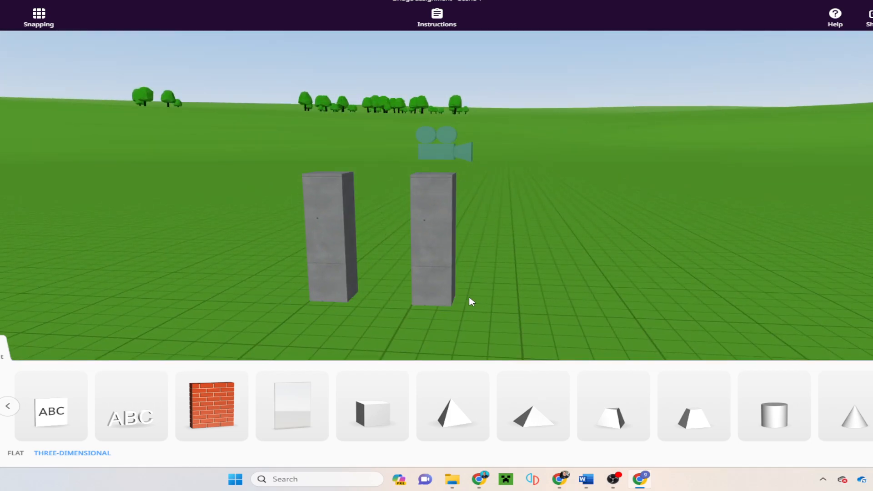
{"action": "left_click", "coordinate": [343, 269]}
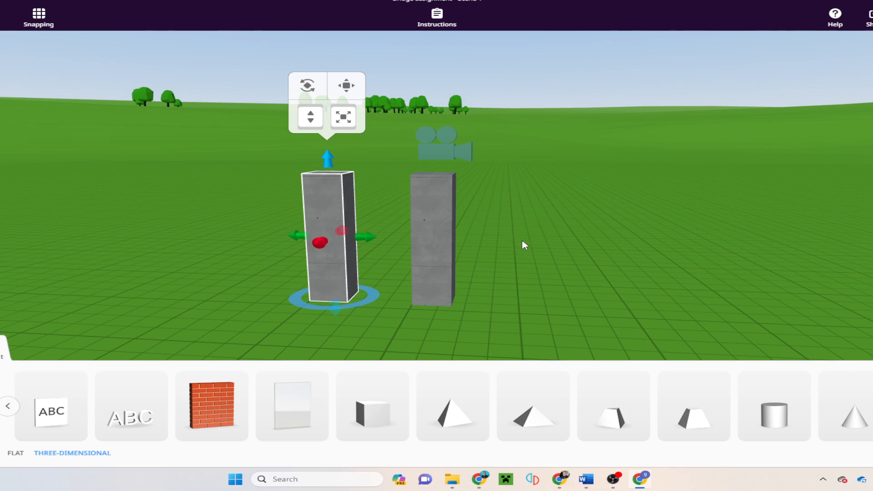
{"action": "left_click", "coordinate": [440, 273], "text": "shift"}
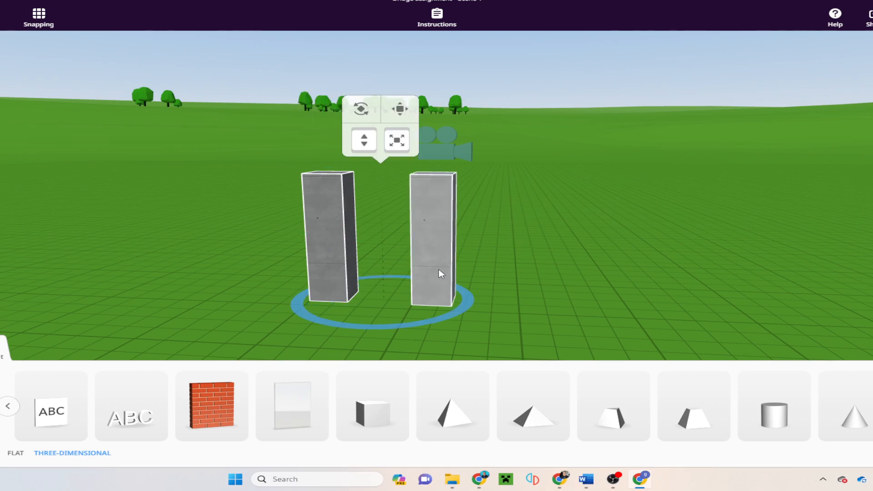
{"action": "left_click_drag", "start_coordinate": [594, 307], "coordinate": [628, 302]}
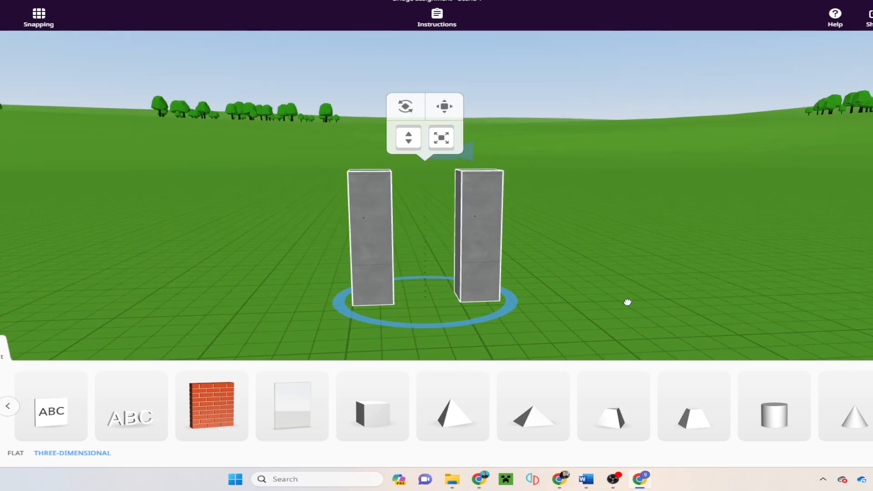
Step: Group the two selected pillars and slide the group along the ground
{"action": "right_click", "coordinate": [483, 257]}
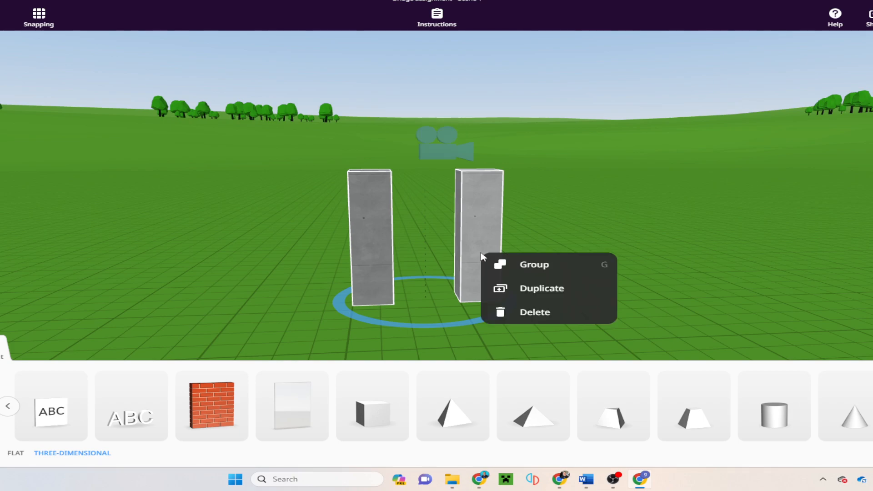
{"action": "left_click", "coordinate": [529, 270]}
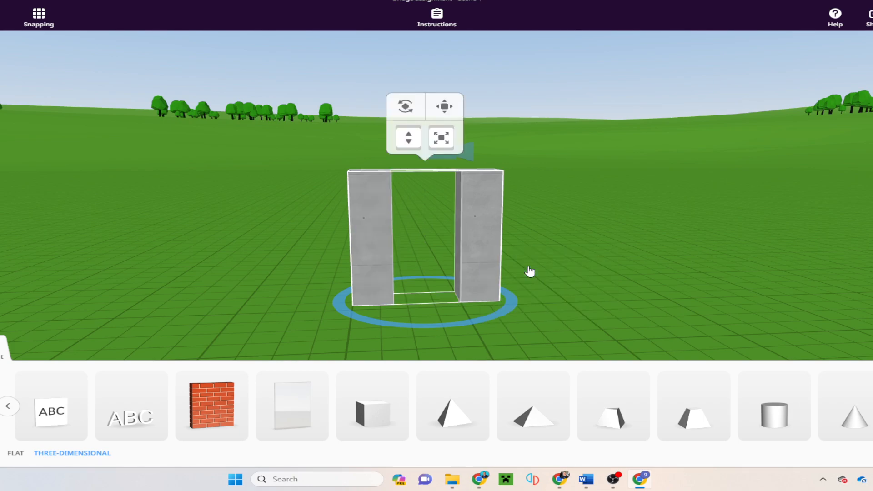
{"action": "left_click", "coordinate": [570, 276]}
{"action": "left_click", "coordinate": [483, 272]}
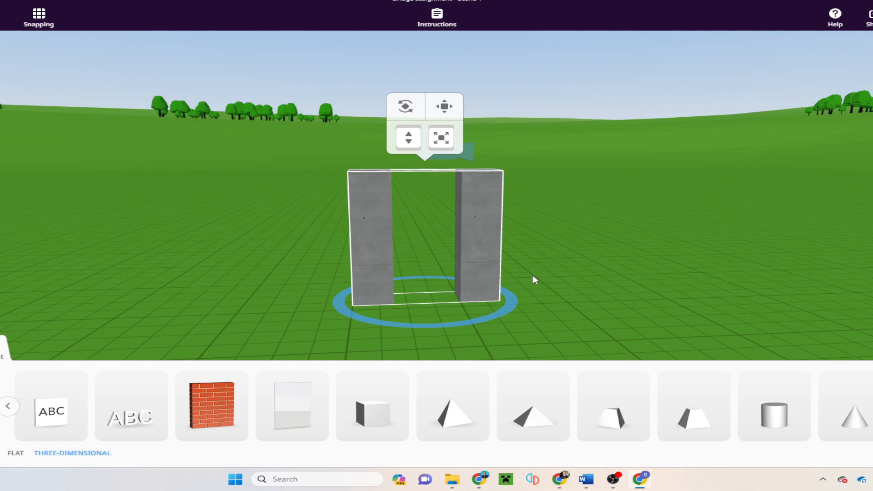
{"action": "left_click", "coordinate": [549, 301]}
{"action": "left_click", "coordinate": [487, 261]}
{"action": "left_click_drag", "start_coordinate": [502, 281], "coordinate": [459, 281]}
{"action": "left_click_drag", "start_coordinate": [562, 294], "coordinate": [555, 312]}
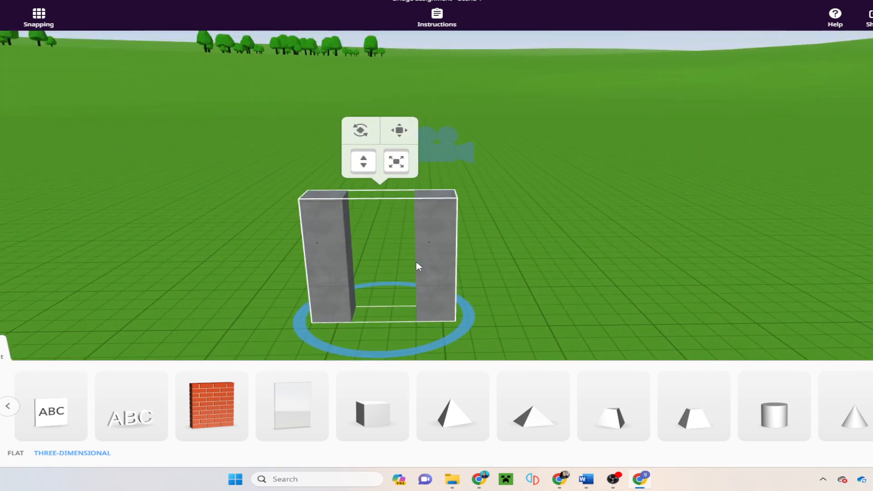
Step: Shrink the pillar pair, duplicate it, and reposition the copy opposite
{"action": "left_click_drag", "start_coordinate": [464, 146], "coordinate": [443, 200]}
{"action": "left_click_drag", "start_coordinate": [557, 267], "coordinate": [552, 243]}
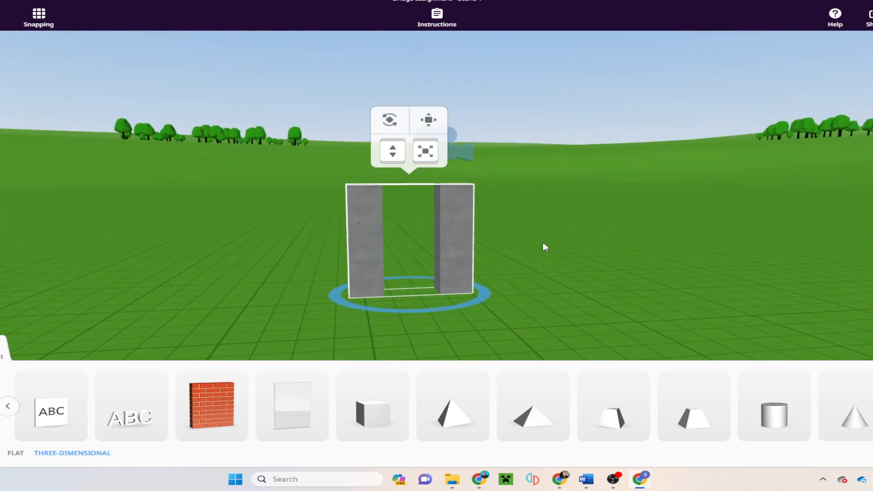
{"action": "left_click_drag", "start_coordinate": [552, 287], "coordinate": [568, 278]}
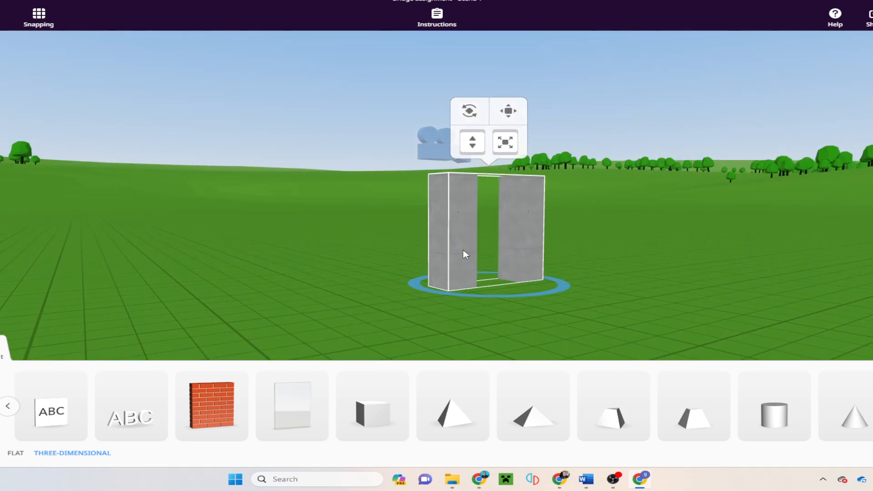
{"action": "right_click", "coordinate": [465, 253]}
{"action": "left_click", "coordinate": [569, 323]}
{"action": "left_click_drag", "start_coordinate": [575, 304], "coordinate": [662, 272]}
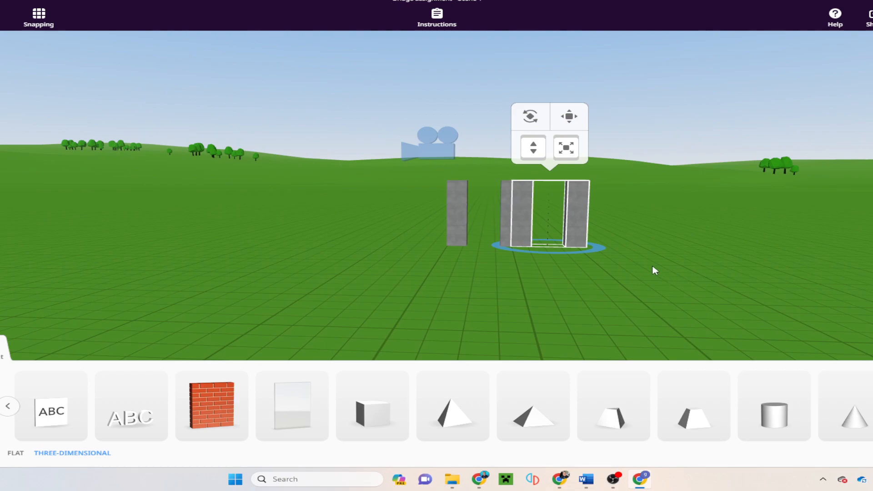
{"action": "left_click_drag", "start_coordinate": [567, 247], "coordinate": [506, 243]}
Step: Group both pillar pairs into one four-pillar group and move it farther back
{"action": "mouse_move", "coordinate": [575, 252]}
{"action": "left_mouse_down"}
{"action": "mouse_move", "coordinate": [563, 316]}
{"action": "mouse_move", "coordinate": [592, 317]}
{"action": "mouse_move", "coordinate": [586, 249]}
{"action": "left_mouse_up"}
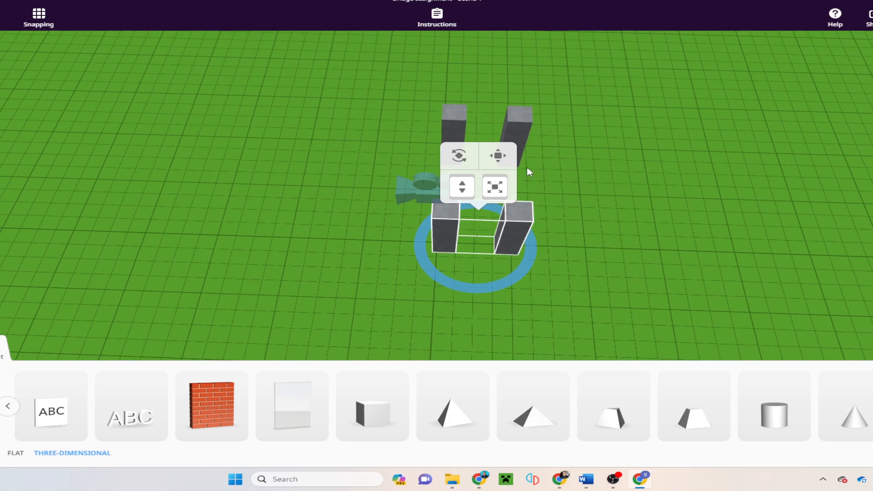
{"action": "left_click", "coordinate": [520, 142], "text": "shift"}
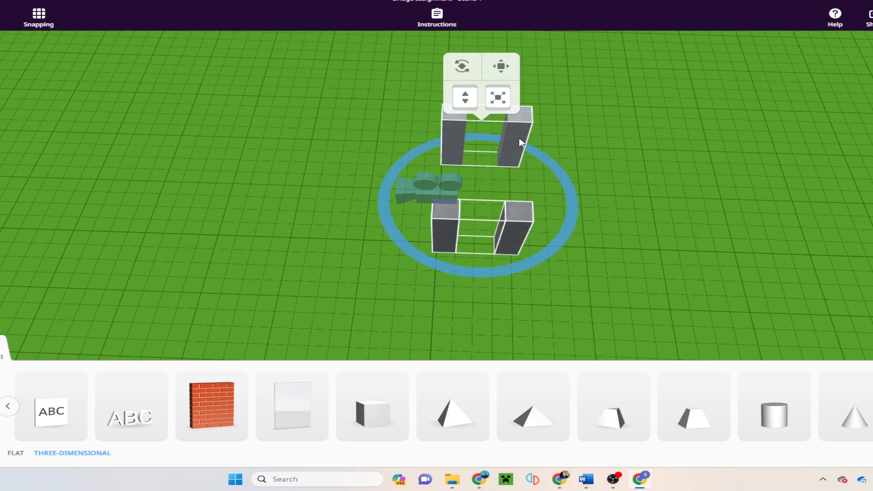
{"action": "right_click", "coordinate": [520, 142]}
{"action": "left_click", "coordinate": [547, 156]}
{"action": "mouse_move", "coordinate": [510, 210]}
{"action": "left_mouse_down"}
{"action": "mouse_move", "coordinate": [496, 194]}
{"action": "mouse_move", "coordinate": [505, 210]}
{"action": "mouse_move", "coordinate": [512, 206]}
{"action": "left_mouse_up"}
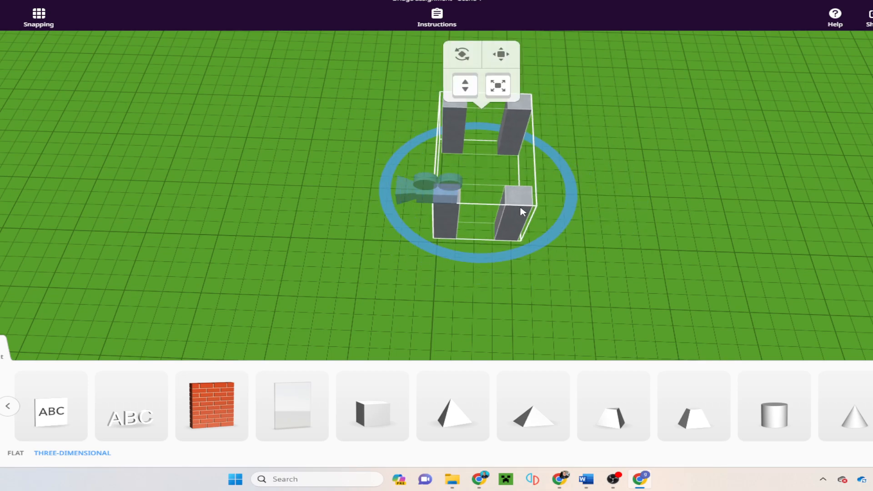
Step: Duplicate the four-pillar group, line the copy up, and group all eight pillars together
{"action": "right_click", "coordinate": [519, 209]}
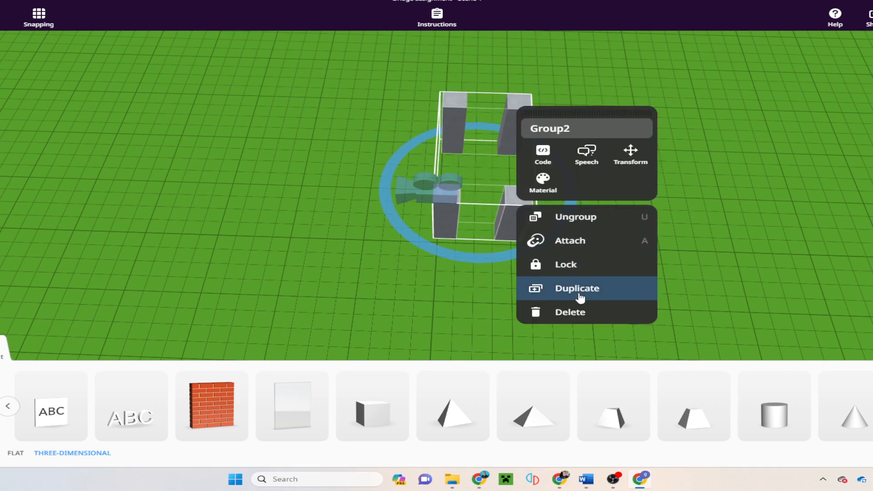
{"action": "left_click", "coordinate": [606, 288]}
{"action": "left_click_drag", "start_coordinate": [720, 279], "coordinate": [711, 191]}
{"action": "left_click_drag", "start_coordinate": [583, 227], "coordinate": [526, 331]}
{"action": "left_click_drag", "start_coordinate": [657, 295], "coordinate": [868, 257]}
{"action": "left_click", "coordinate": [423, 240], "text": "shift"}
{"action": "right_click", "coordinate": [424, 240]}
{"action": "left_click", "coordinate": [473, 249]}
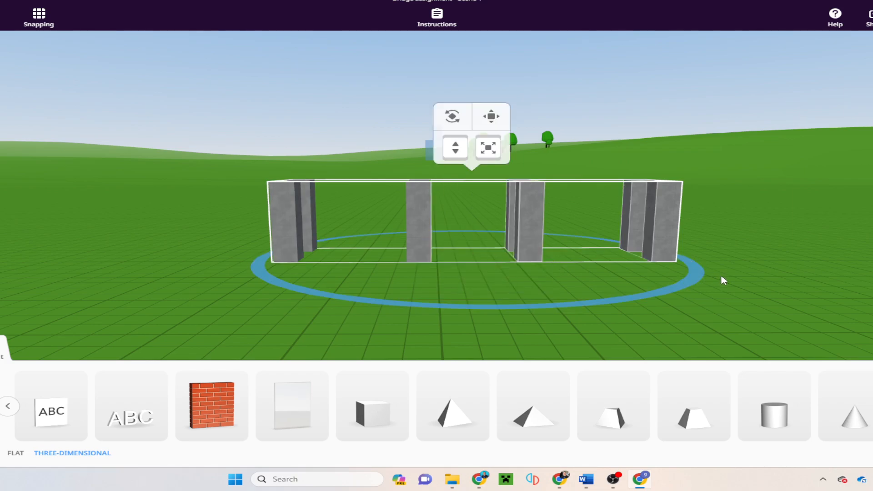
Step: Add a white cube from the 3D shapes beside the pillar row
{"action": "left_click_drag", "start_coordinate": [745, 318], "coordinate": [529, 326]}
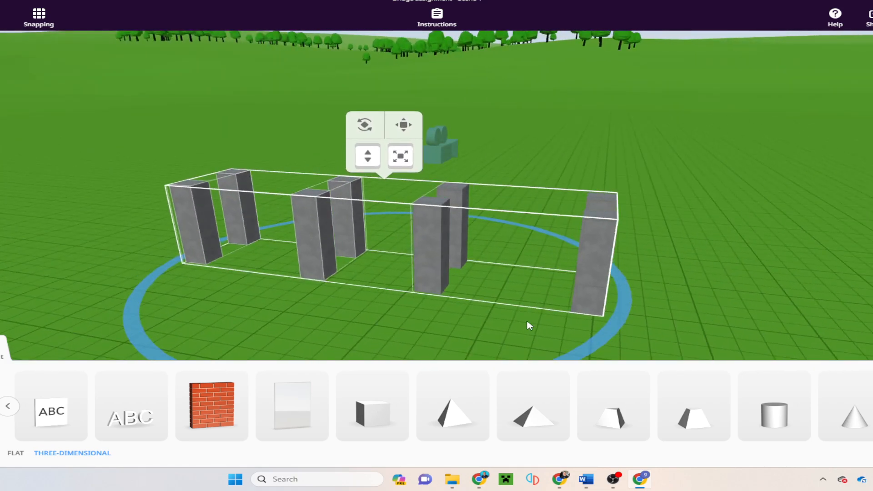
{"action": "left_click_drag", "start_coordinate": [735, 288], "coordinate": [380, 254]}
{"action": "left_click_drag", "start_coordinate": [765, 296], "coordinate": [411, 265]}
{"action": "left_click_drag", "start_coordinate": [722, 278], "coordinate": [386, 288]}
{"action": "left_click_drag", "start_coordinate": [733, 297], "coordinate": [862, 275]}
{"action": "left_click_drag", "start_coordinate": [490, 359], "coordinate": [633, 330]}
Step: Move the cube among the pillars, stretch it into a long deep slab, and raise it onto the pillar tops
{"action": "right_click", "coordinate": [626, 328]}
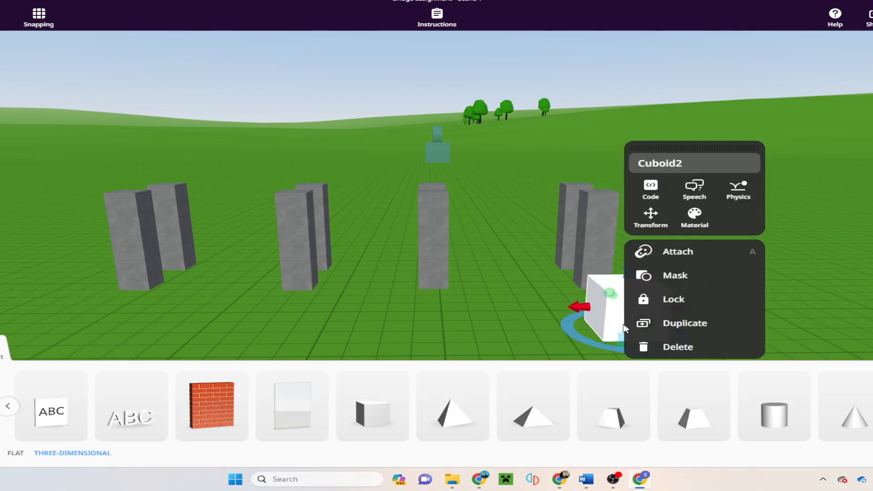
{"action": "left_click", "coordinate": [842, 294]}
{"action": "left_click", "coordinate": [655, 315]}
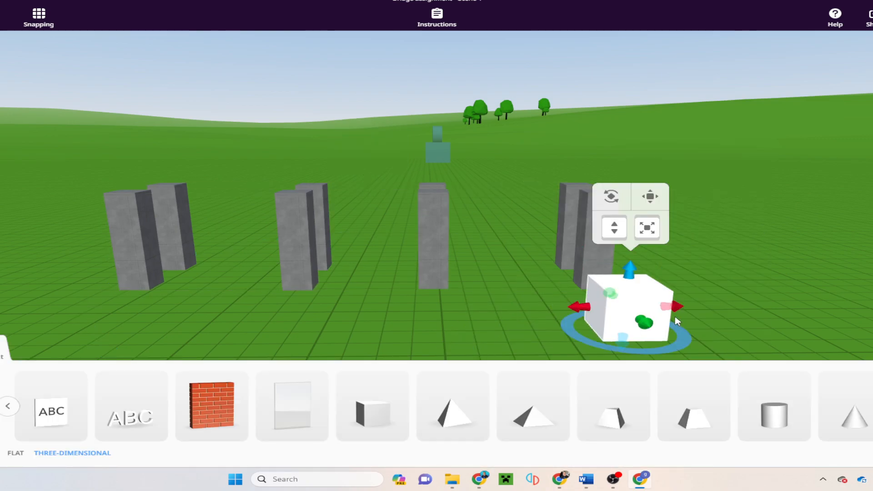
{"action": "left_click_drag", "start_coordinate": [608, 227], "coordinate": [610, 151]}
{"action": "left_click_drag", "start_coordinate": [627, 253], "coordinate": [579, 212]}
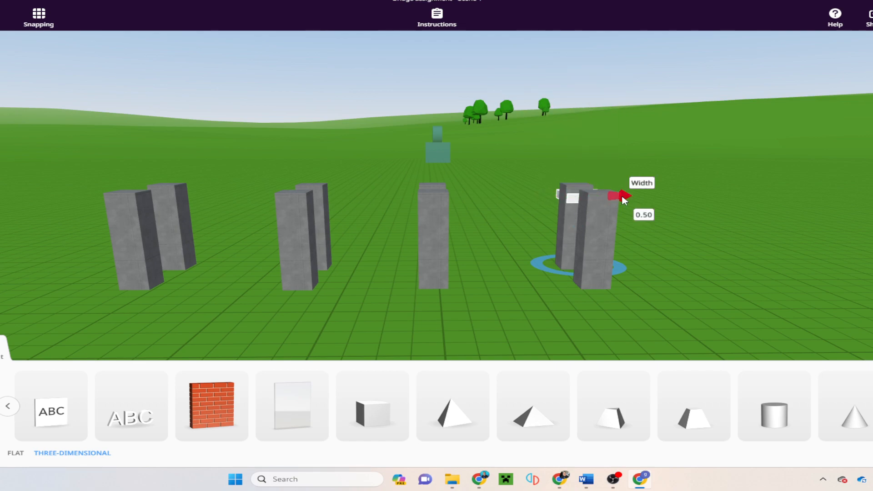
{"action": "left_click_drag", "start_coordinate": [543, 195], "coordinate": [134, 197]}
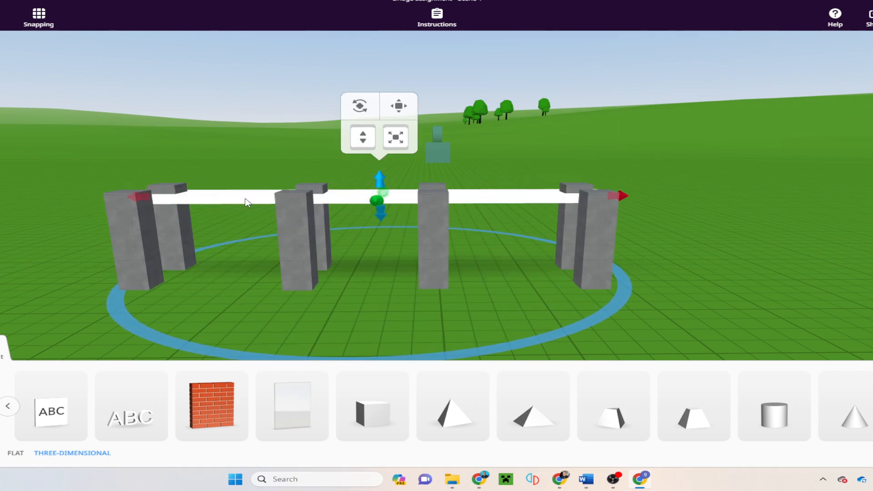
{"action": "left_click_drag", "start_coordinate": [377, 203], "coordinate": [371, 217]}
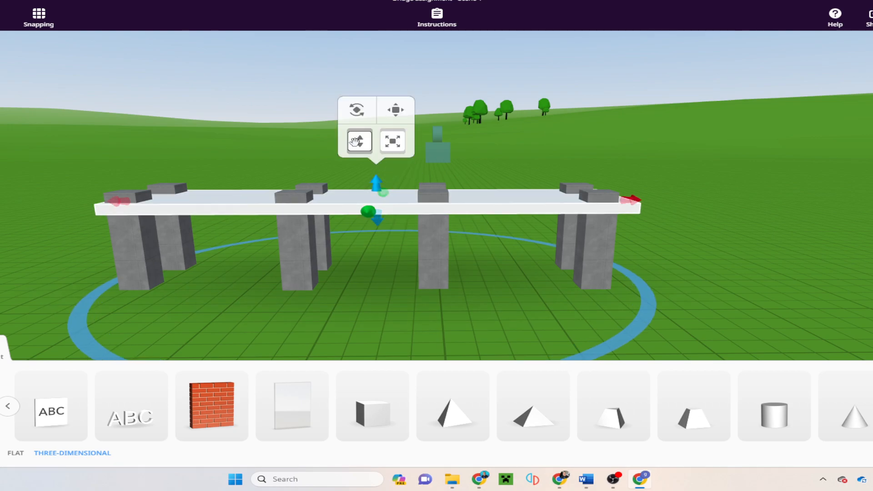
{"action": "left_click_drag", "start_coordinate": [359, 141], "coordinate": [358, 132]}
Step: Lengthen the deck slab toward the left across the pillars
{"action": "left_click_drag", "start_coordinate": [483, 244], "coordinate": [572, 310]}
{"action": "left_click_drag", "start_coordinate": [529, 272], "coordinate": [532, 250]}
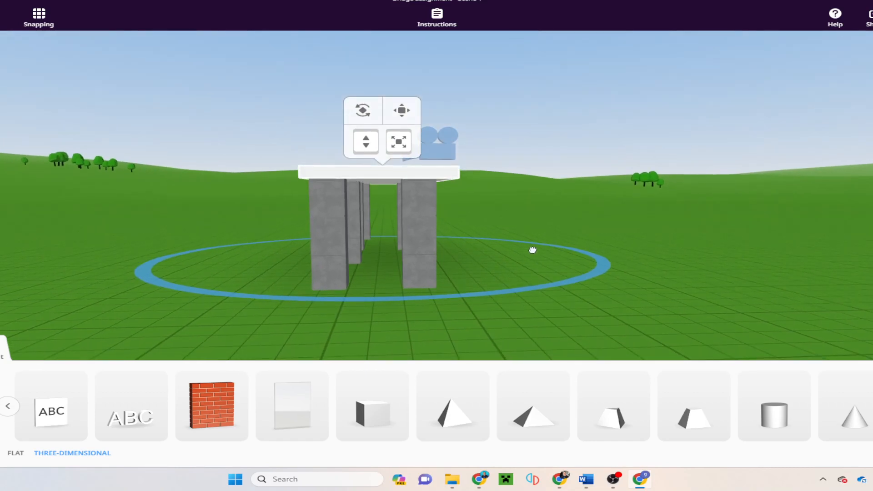
{"action": "left_click_drag", "start_coordinate": [621, 294], "coordinate": [616, 309]}
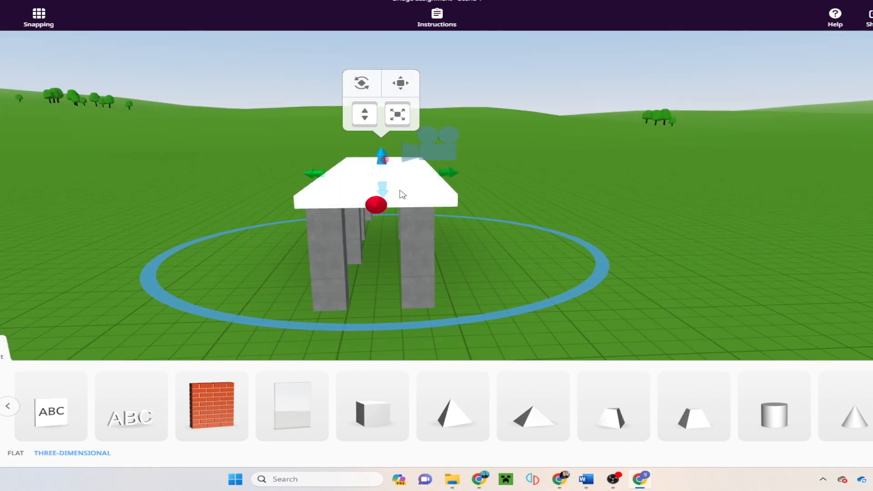
{"action": "left_click", "coordinate": [413, 200]}
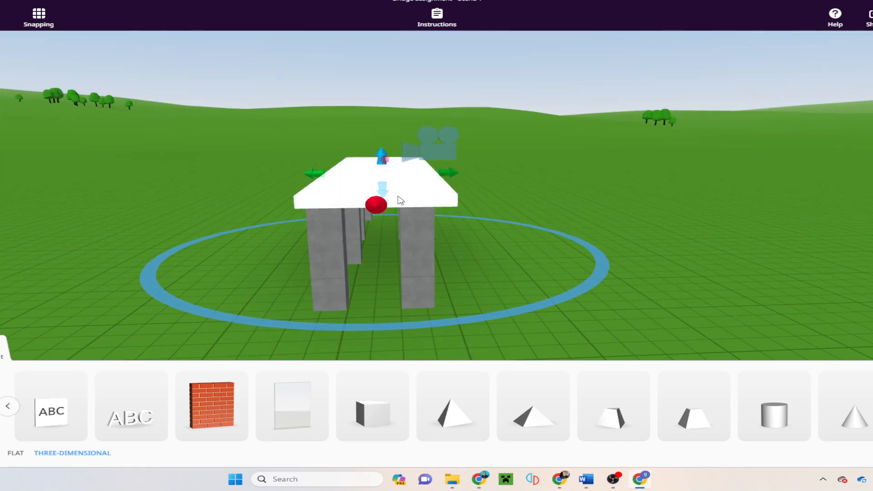
{"action": "left_click", "coordinate": [400, 200]}
{"action": "left_click", "coordinate": [401, 74]}
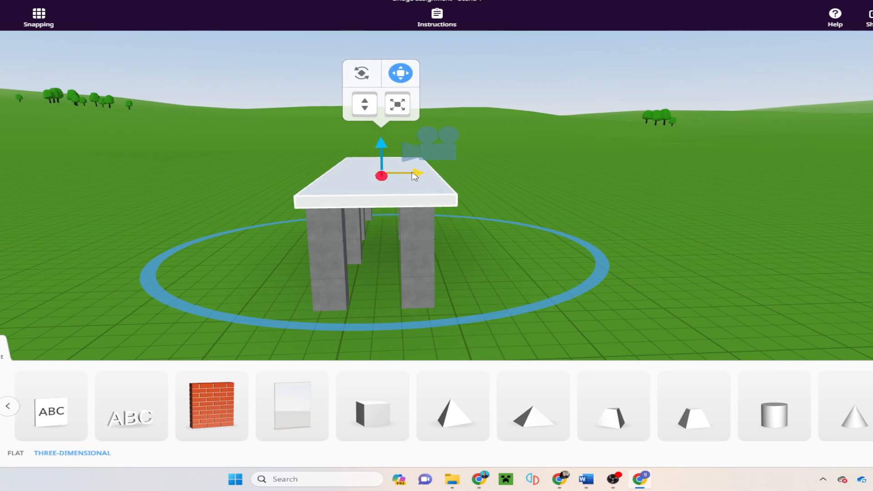
{"action": "left_click", "coordinate": [414, 176]}
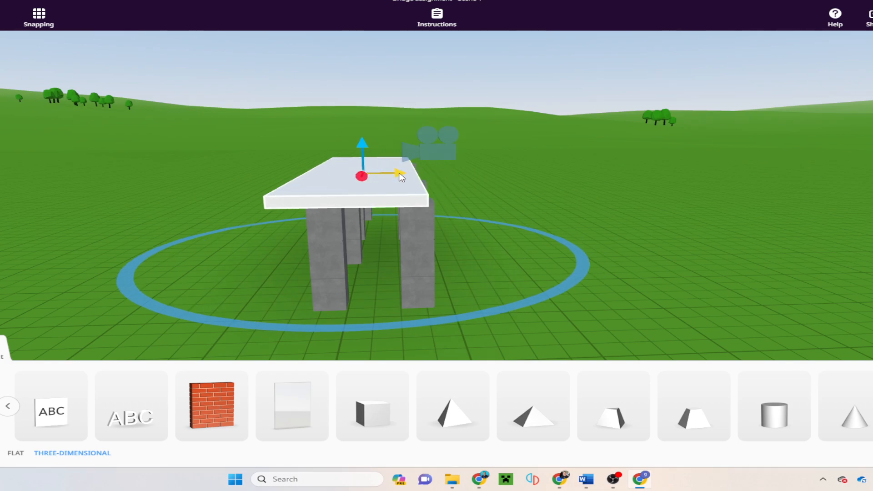
{"action": "left_click", "coordinate": [408, 173]}
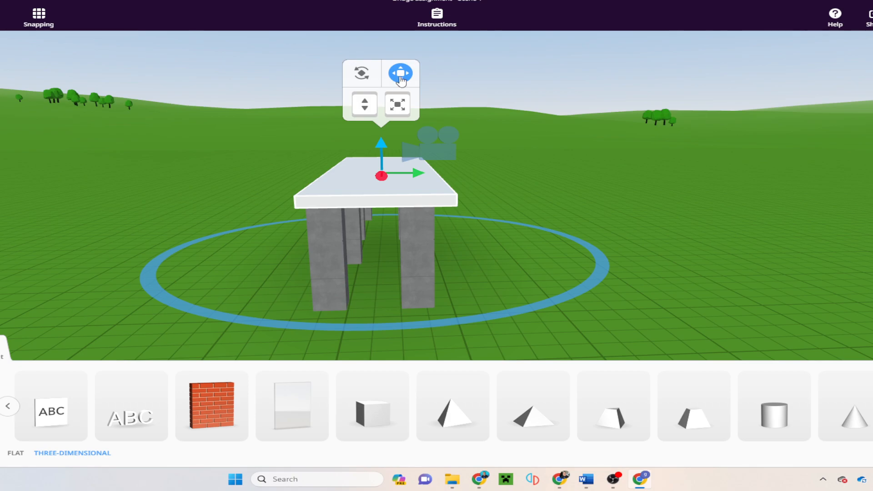
{"action": "left_click", "coordinate": [321, 177]}
{"action": "left_click_drag", "start_coordinate": [317, 178], "coordinate": [317, 177]}
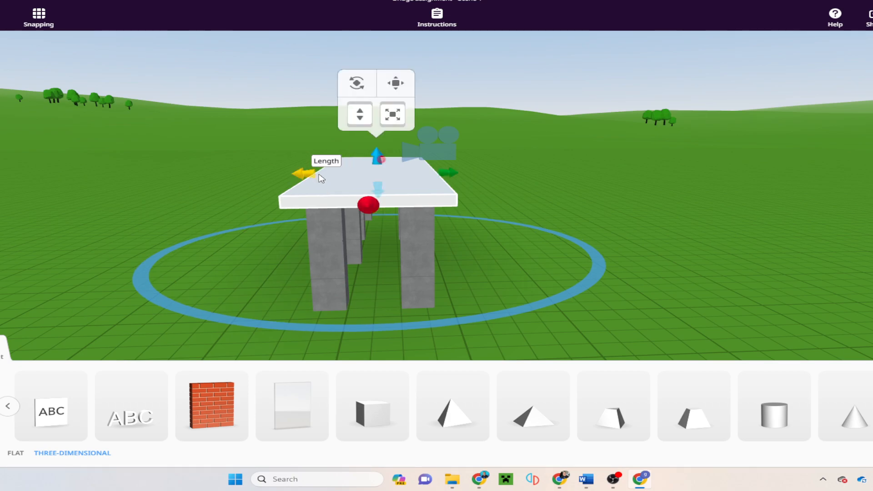
{"action": "left_click_drag", "start_coordinate": [626, 284], "coordinate": [693, 328]}
Step: Apply the grey stone texture to the bridge slab
{"action": "left_click", "coordinate": [395, 232]}
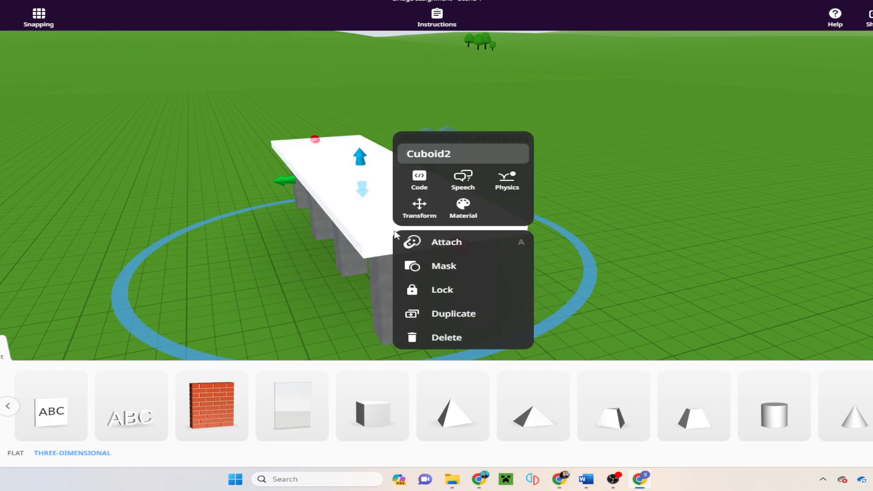
{"action": "left_click", "coordinate": [459, 213]}
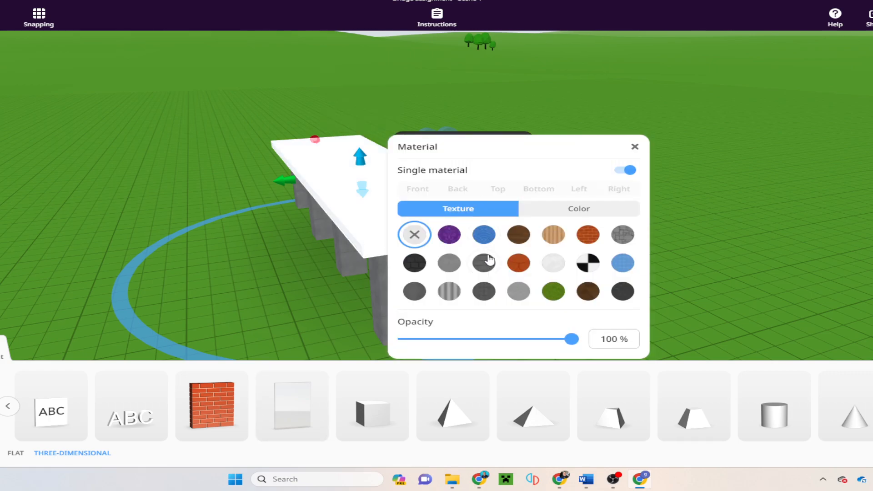
{"action": "left_click", "coordinate": [448, 294]}
{"action": "left_click", "coordinate": [554, 266]}
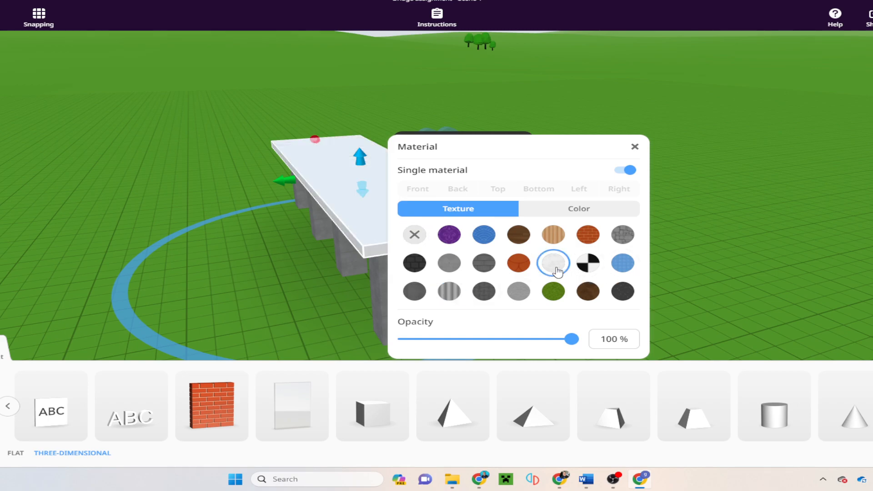
{"action": "left_click", "coordinate": [622, 235]}
{"action": "left_click", "coordinate": [765, 273]}
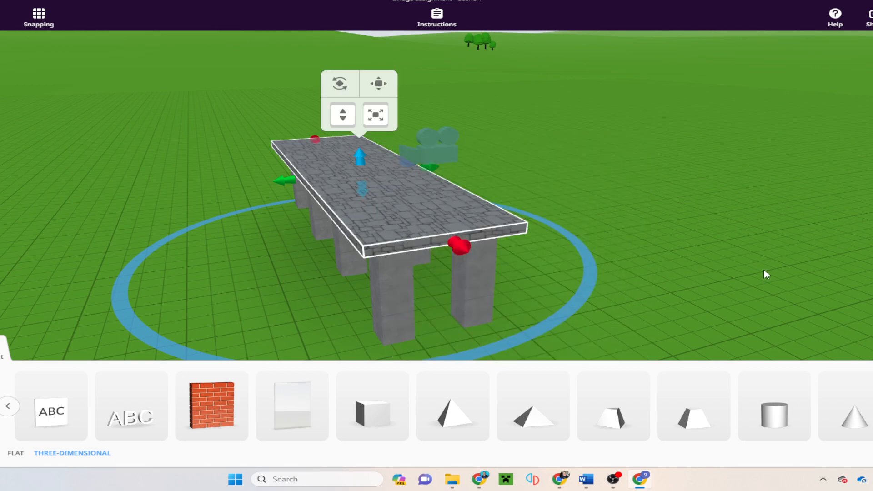
{"action": "left_click", "coordinate": [748, 288]}
Step: View the bridge from above and bring up the slab's options
{"action": "left_click_drag", "start_coordinate": [692, 309], "coordinate": [857, 291]}
{"action": "left_click_drag", "start_coordinate": [649, 303], "coordinate": [869, 302]}
{"action": "left_click_drag", "start_coordinate": [636, 311], "coordinate": [628, 189]}
{"action": "left_click", "coordinate": [627, 190]}
Step: Duplicate the stone slab and slide the copy past the bridge's right end
{"action": "left_click", "coordinate": [673, 272]}
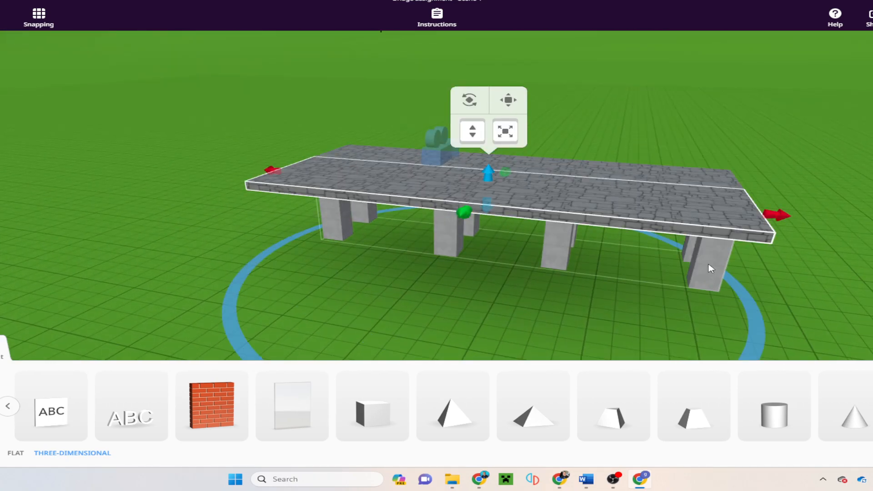
{"action": "mouse_move", "coordinate": [804, 325]}
{"action": "left_mouse_down"}
{"action": "mouse_move", "coordinate": [809, 294]}
{"action": "mouse_move", "coordinate": [829, 322]}
{"action": "mouse_move", "coordinate": [814, 332]}
{"action": "left_mouse_up"}
{"action": "scroll", "coordinate": [809, 294], "scroll_direction": "down", "scroll_amount": 2}
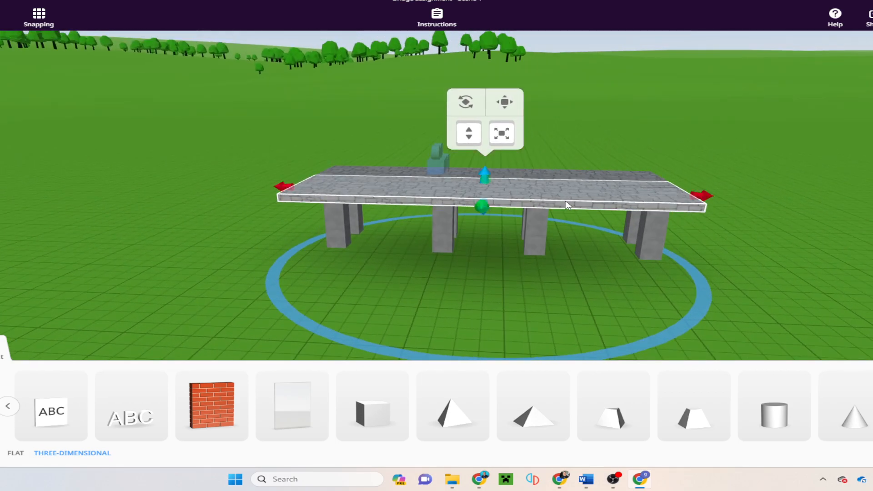
{"action": "left_click", "coordinate": [512, 109]}
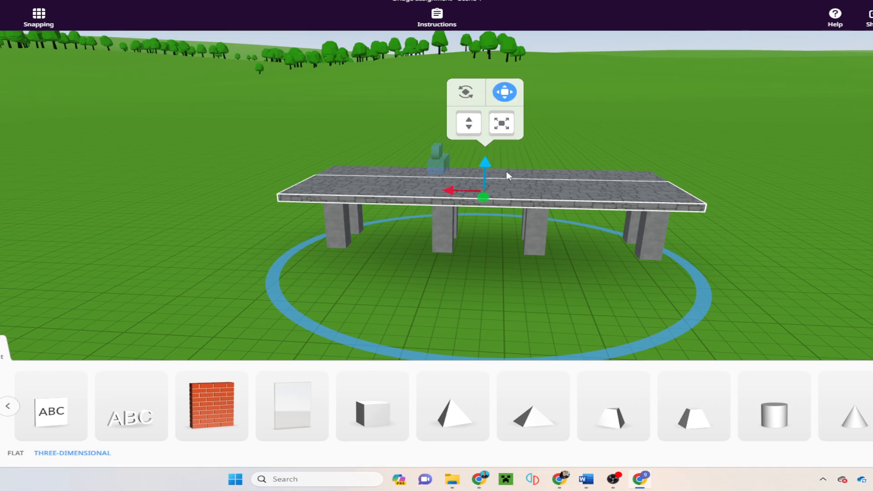
{"action": "left_click_drag", "start_coordinate": [509, 195], "coordinate": [835, 242]}
{"action": "left_click_drag", "start_coordinate": [655, 315], "coordinate": [692, 292]}
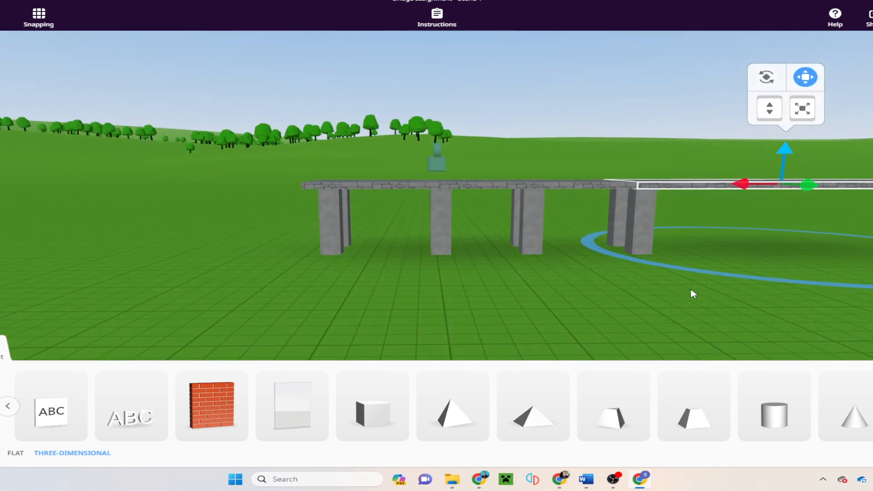
{"action": "left_click", "coordinate": [639, 309]}
{"action": "left_click_drag", "start_coordinate": [641, 304], "coordinate": [691, 180]}
Step: Tilt and lower the right-end slab into a ramp sloping down toward the grass
{"action": "left_click", "coordinate": [673, 152]}
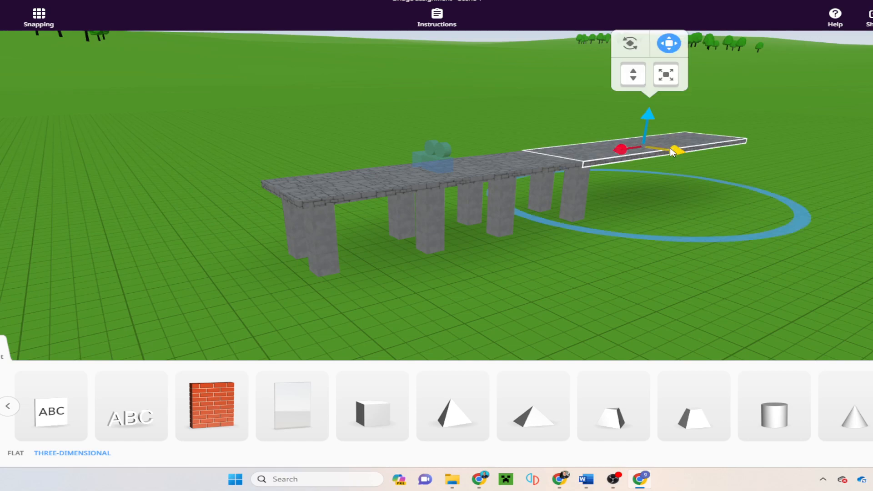
{"action": "left_click", "coordinate": [631, 46]}
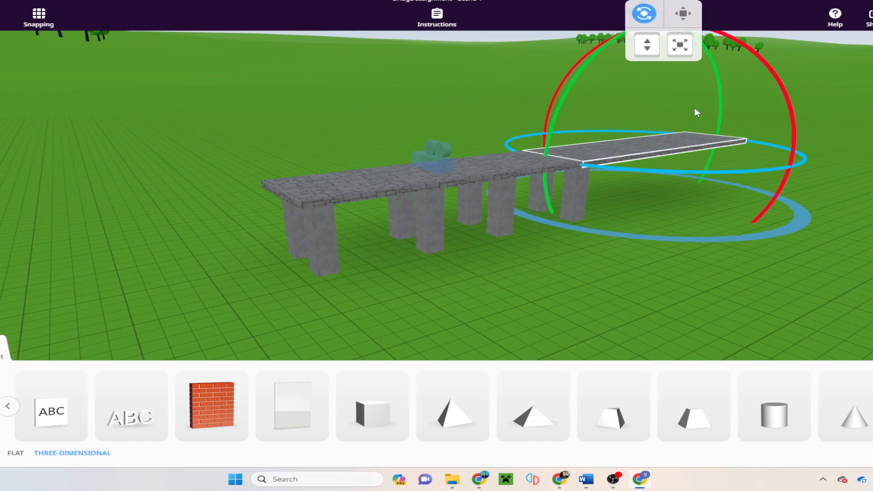
{"action": "left_click_drag", "start_coordinate": [719, 72], "coordinate": [723, 99]}
{"action": "mouse_move", "coordinate": [679, 45]}
{"action": "left_mouse_down"}
{"action": "mouse_move", "coordinate": [687, 86]}
{"action": "mouse_move", "coordinate": [683, 60]}
{"action": "left_mouse_up"}
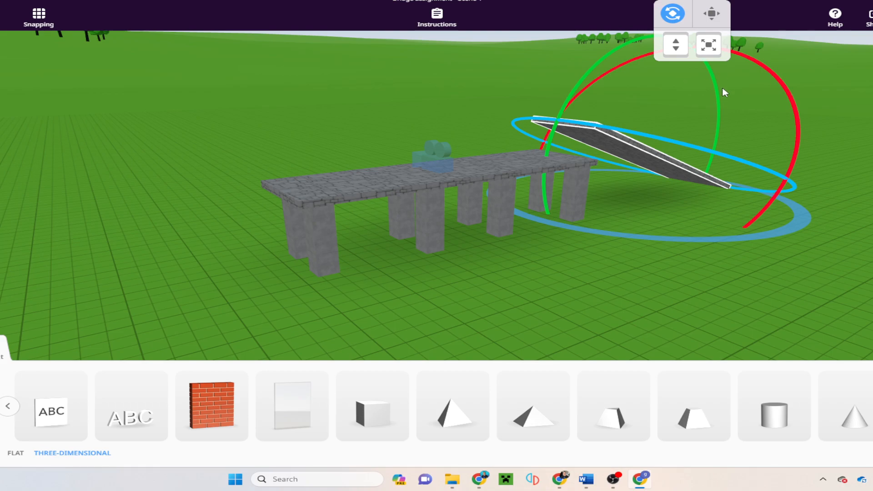
{"action": "mouse_move", "coordinate": [718, 98]}
{"action": "left_mouse_down"}
{"action": "mouse_move", "coordinate": [709, 75]}
{"action": "mouse_move", "coordinate": [715, 86]}
{"action": "left_mouse_up"}
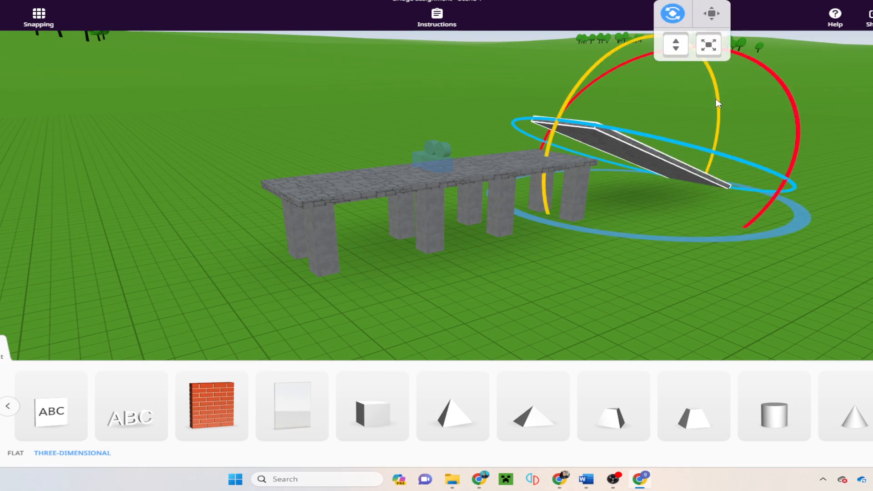
{"action": "right_click", "coordinate": [719, 103]}
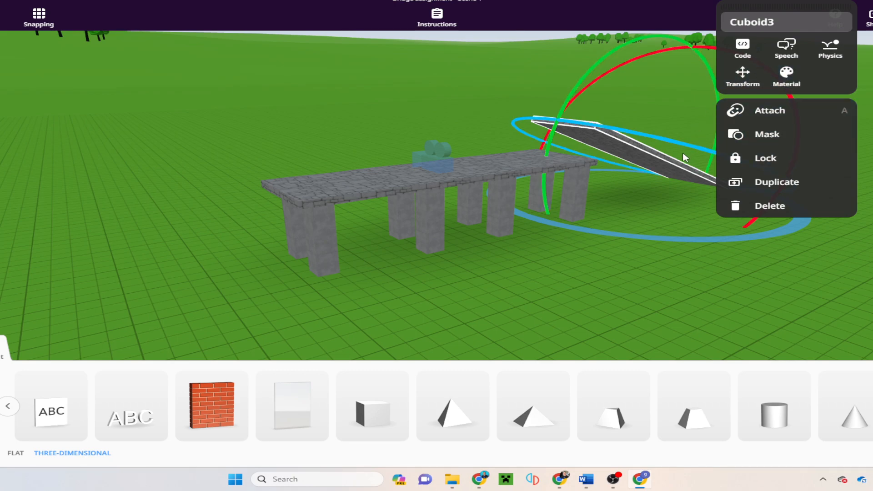
{"action": "left_click", "coordinate": [669, 232]}
{"action": "left_click", "coordinate": [686, 166]}
{"action": "mouse_move", "coordinate": [722, 130]}
{"action": "left_mouse_down"}
{"action": "mouse_move", "coordinate": [716, 101]}
{"action": "mouse_move", "coordinate": [720, 123]}
{"action": "left_mouse_up"}
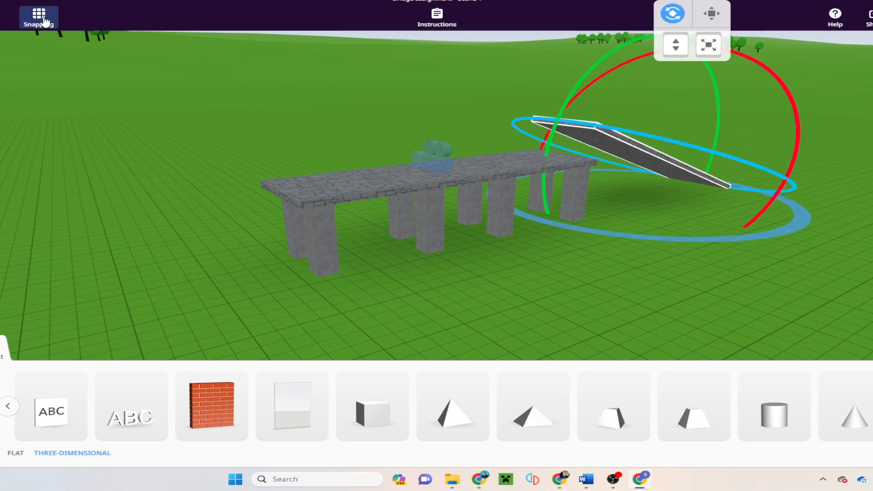
Step: Set the snap step to 0.05 and switch off Snap to grid
{"action": "left_click", "coordinate": [44, 20]}
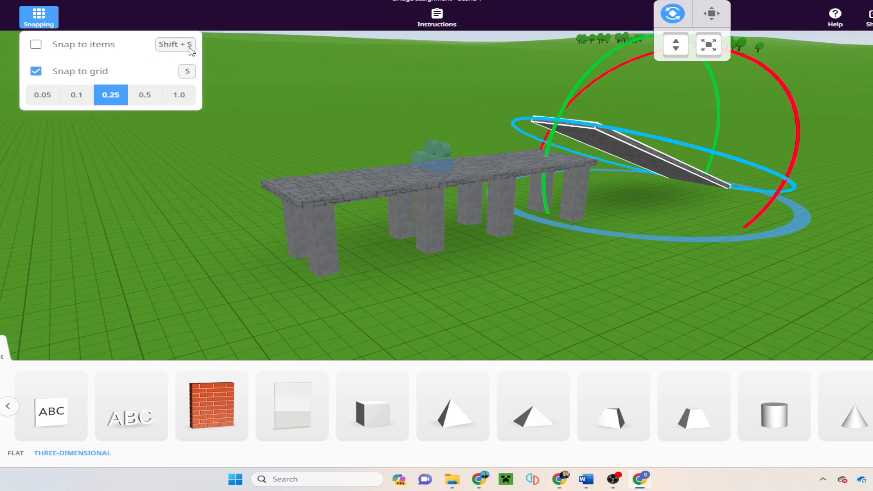
{"action": "left_click", "coordinate": [51, 99]}
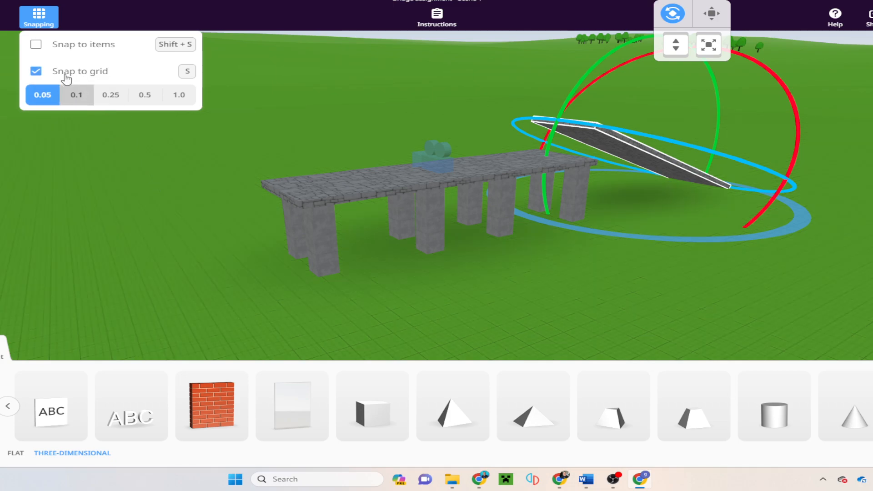
{"action": "left_click", "coordinate": [36, 72]}
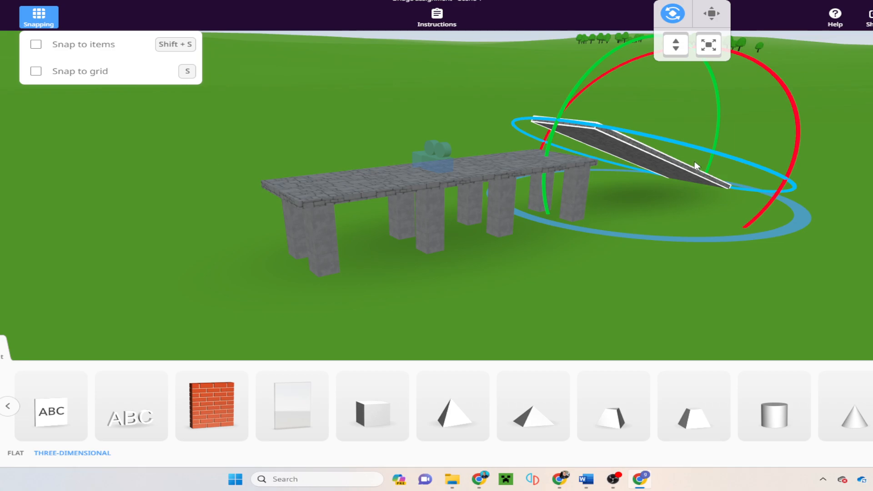
{"action": "left_click", "coordinate": [718, 122]}
Step: Steepen the first ramp's tilt and lower it to meet the ground
{"action": "left_click_drag", "start_coordinate": [722, 119], "coordinate": [718, 91]}
{"action": "left_click_drag", "start_coordinate": [685, 160], "coordinate": [695, 146]}
{"action": "left_click_drag", "start_coordinate": [718, 95], "coordinate": [716, 87]}
{"action": "left_click_drag", "start_coordinate": [662, 47], "coordinate": [662, 63]}
{"action": "left_click_drag", "start_coordinate": [840, 323], "coordinate": [762, 299]}
{"action": "left_click_drag", "start_coordinate": [858, 342], "coordinate": [573, 326]}
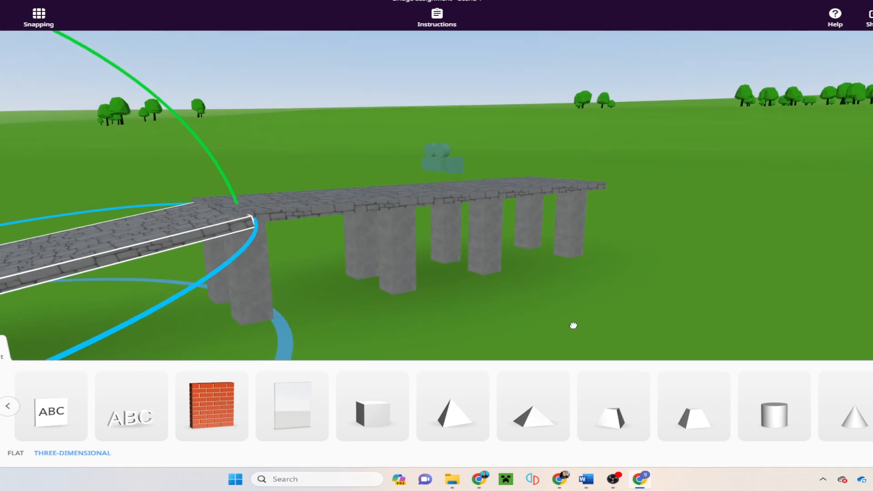
Step: Duplicate the ramp and place the copy at the bridge's other end, tilted about 24 degrees
{"action": "left_click", "coordinate": [169, 237]}
{"action": "left_click", "coordinate": [233, 313]}
{"action": "left_click_drag", "start_coordinate": [98, 241], "coordinate": [719, 185]}
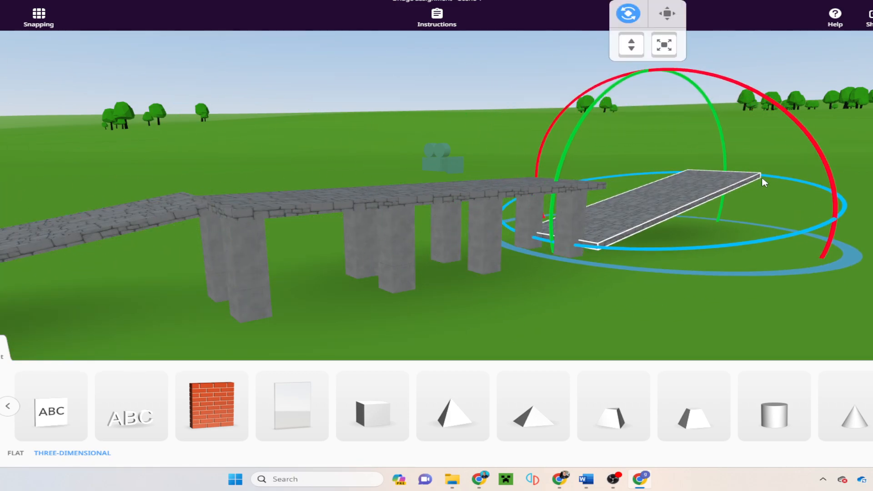
{"action": "left_click_drag", "start_coordinate": [798, 184], "coordinate": [702, 200]}
{"action": "left_click_drag", "start_coordinate": [725, 121], "coordinate": [745, 166]}
{"action": "left_click_drag", "start_coordinate": [614, 312], "coordinate": [514, 308]}
{"action": "left_click_drag", "start_coordinate": [337, 234], "coordinate": [483, 303]}
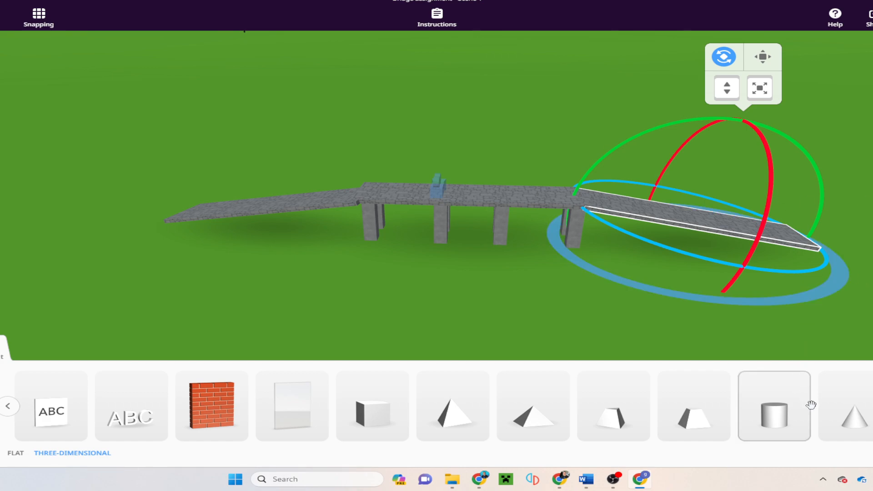
Step: Place a cone in front of the bridge, raise its height to about 1.65, and add a mouse
{"action": "left_click_drag", "start_coordinate": [571, 328], "coordinate": [468, 302]}
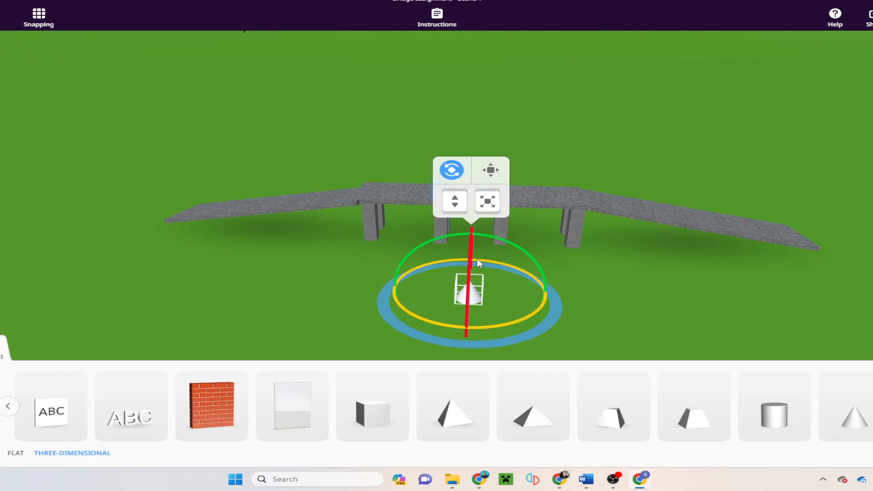
{"action": "left_click", "coordinate": [490, 169]}
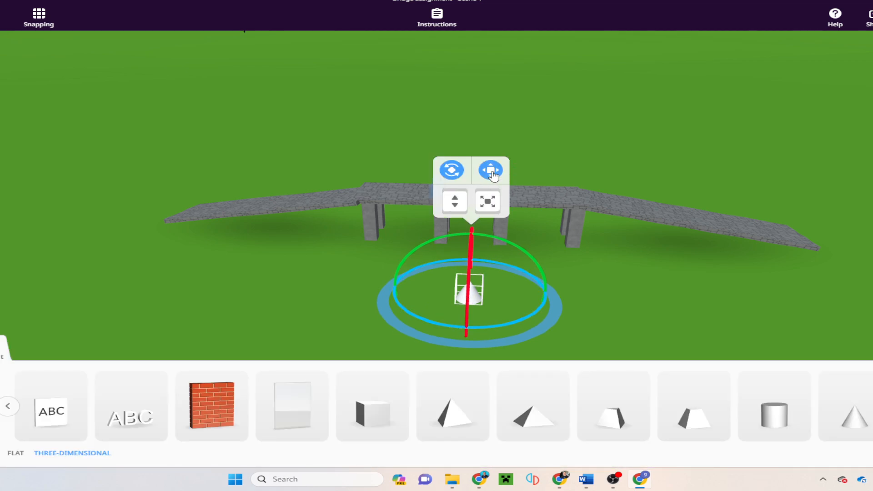
{"action": "left_click_drag", "start_coordinate": [469, 266], "coordinate": [472, 211]}
{"action": "left_click_drag", "start_coordinate": [558, 313], "coordinate": [619, 269]}
{"action": "left_click_drag", "start_coordinate": [707, 208], "coordinate": [597, 238]}
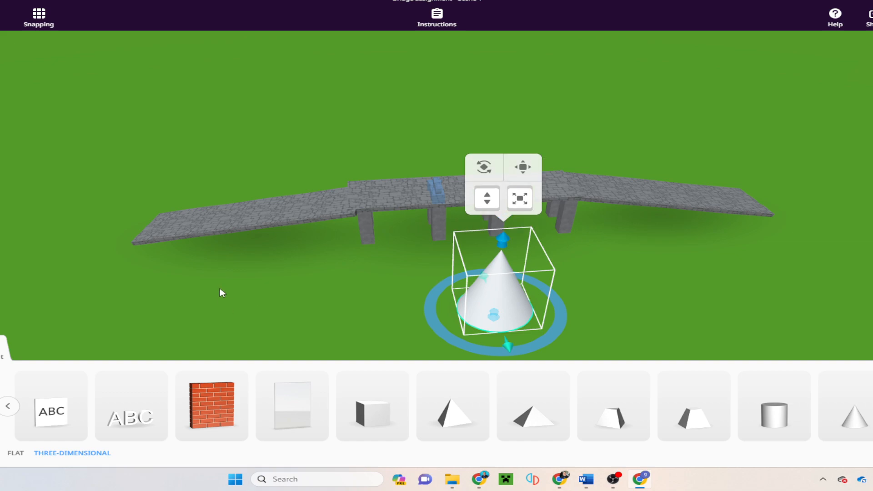
{"action": "left_click", "coordinate": [1, 391]}
{"action": "left_click_drag", "start_coordinate": [33, 406], "coordinate": [284, 300]}
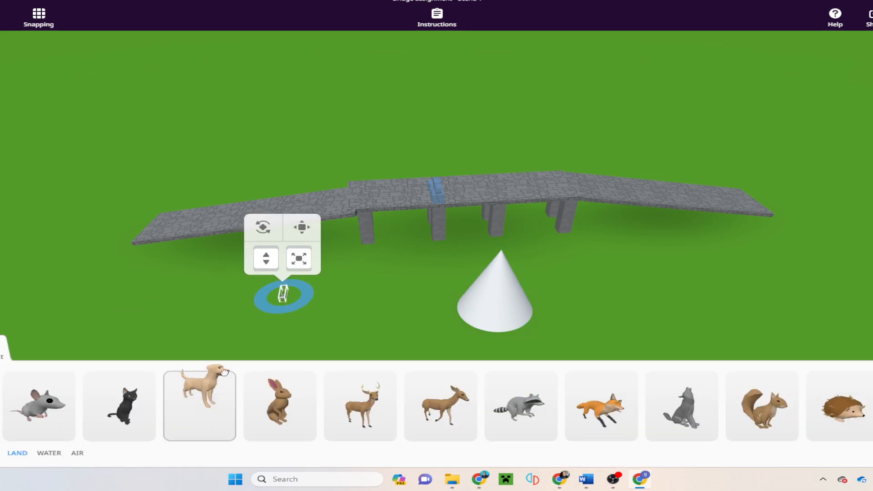
Step: Add a dog and rabbit near the cone, plus a shrunk red scooter facing away behind the bridge
{"action": "left_click_drag", "start_coordinate": [200, 402], "coordinate": [185, 306]}
{"action": "left_click_drag", "start_coordinate": [279, 402], "coordinate": [358, 313]}
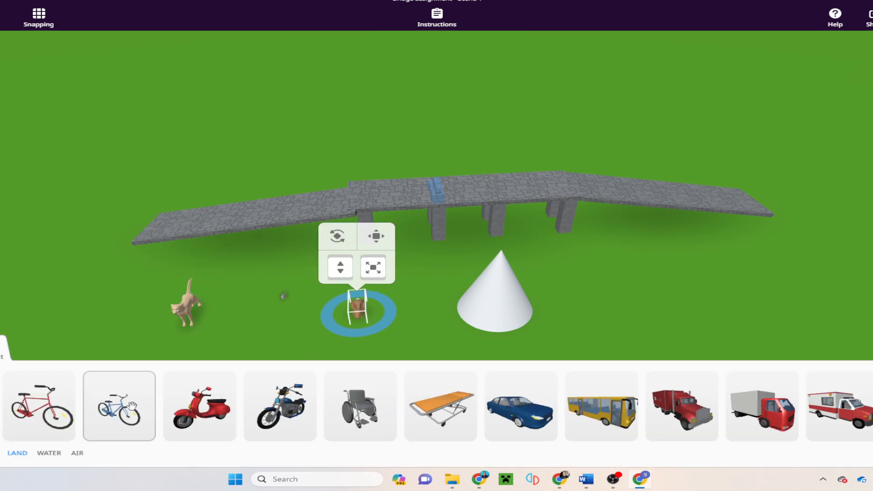
{"action": "left_click_drag", "start_coordinate": [200, 405], "coordinate": [452, 145]}
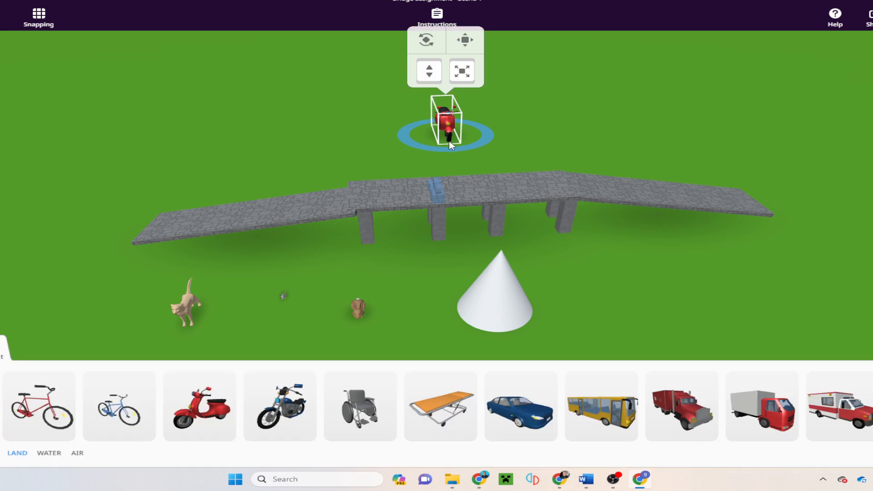
{"action": "left_click_drag", "start_coordinate": [462, 71], "coordinate": [462, 85]}
{"action": "left_click_drag", "start_coordinate": [454, 124], "coordinate": [462, 158]}
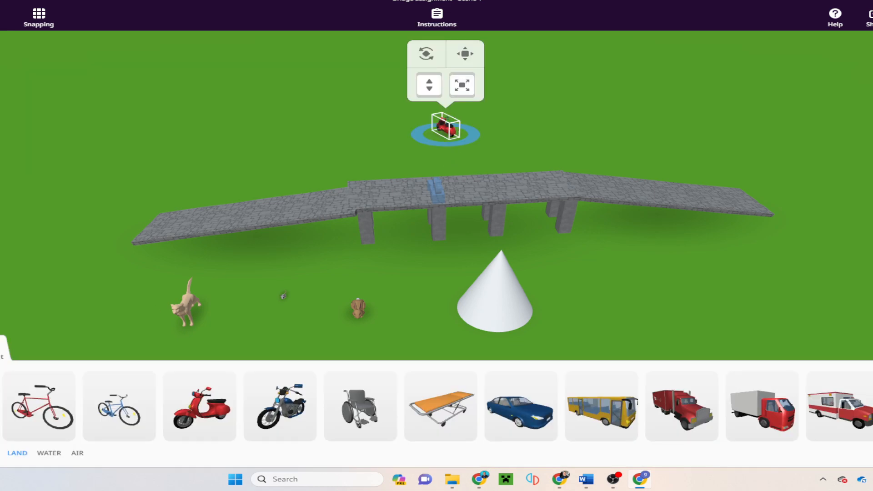
Step: Browse the Transport library, viewing water vehicles before returning to land vehicles
{"action": "scroll", "coordinate": [571, 404], "scroll_direction": "right", "scroll_amount": 10}
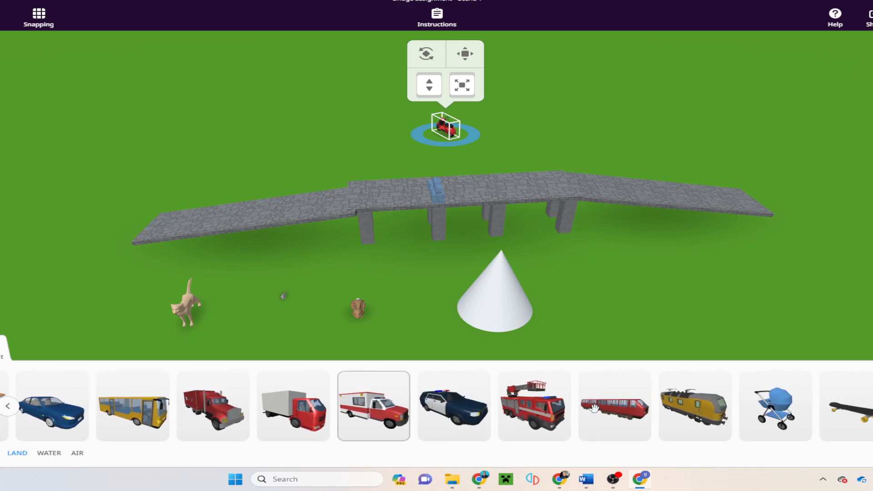
{"action": "scroll", "coordinate": [599, 408], "scroll_direction": "right", "scroll_amount": 3}
{"action": "scroll", "coordinate": [591, 402], "scroll_direction": "left", "scroll_amount": 7}
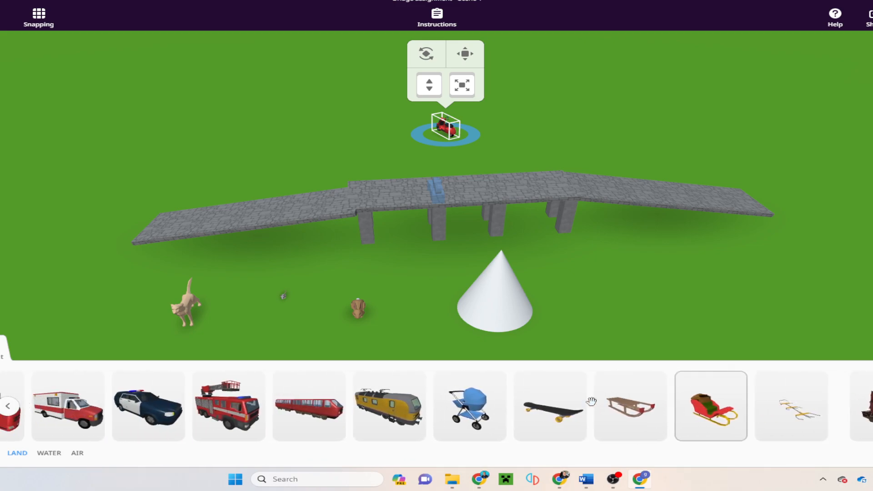
{"action": "scroll", "coordinate": [591, 400], "scroll_direction": "left", "scroll_amount": 6}
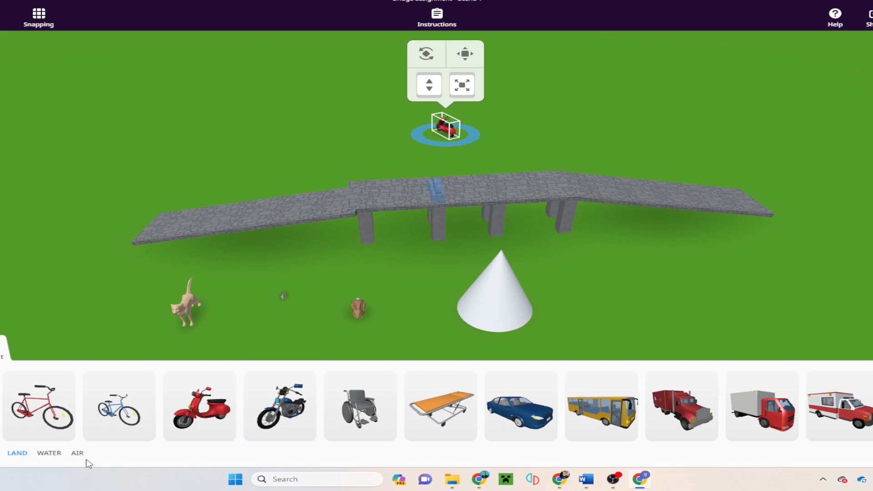
{"action": "left_click", "coordinate": [51, 456]}
{"action": "left_click", "coordinate": [17, 454]}
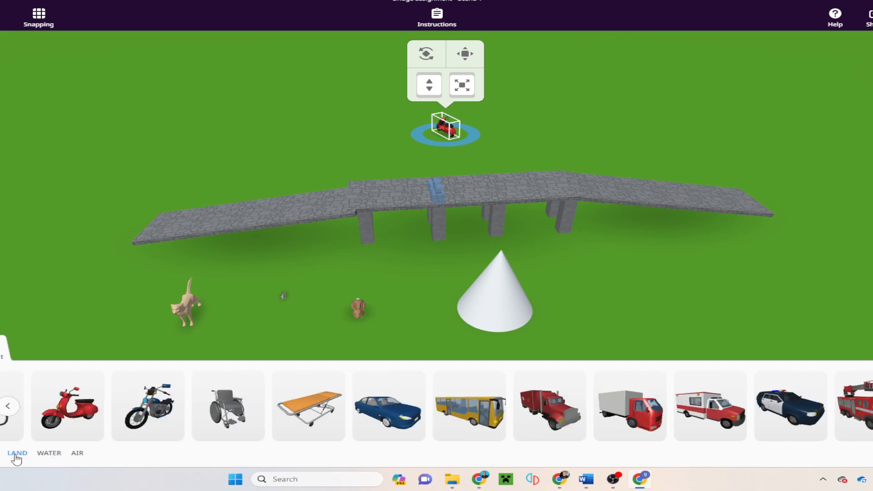
{"action": "left_click_drag", "start_coordinate": [85, 323], "coordinate": [448, 265]}
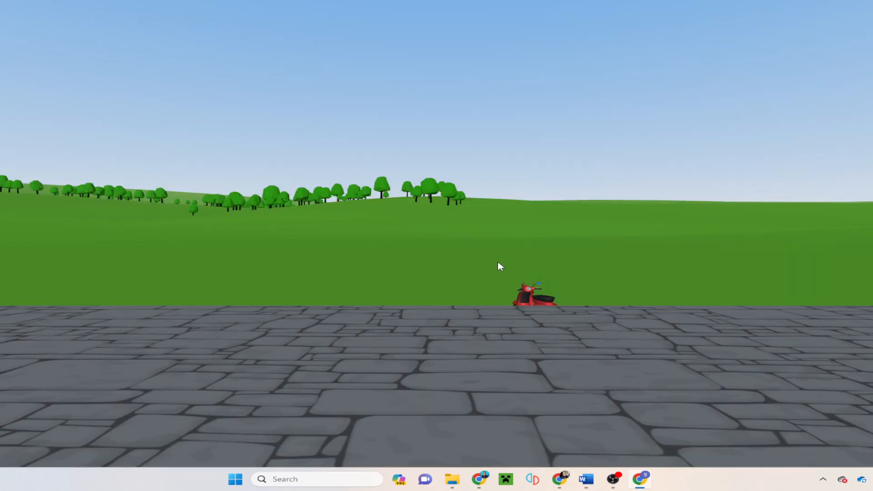
{"action": "left_click_drag", "start_coordinate": [498, 262], "coordinate": [311, 257]}
{"action": "key", "text": "w"}
{"action": "left_click_drag", "start_coordinate": [393, 357], "coordinate": [872, 374]}
{"action": "key", "text": "a"}
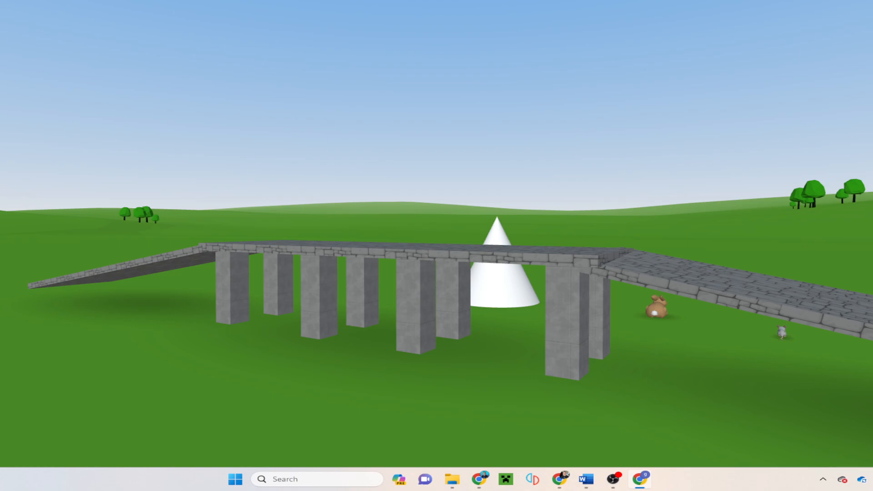
{"action": "key", "text": "Escape"}
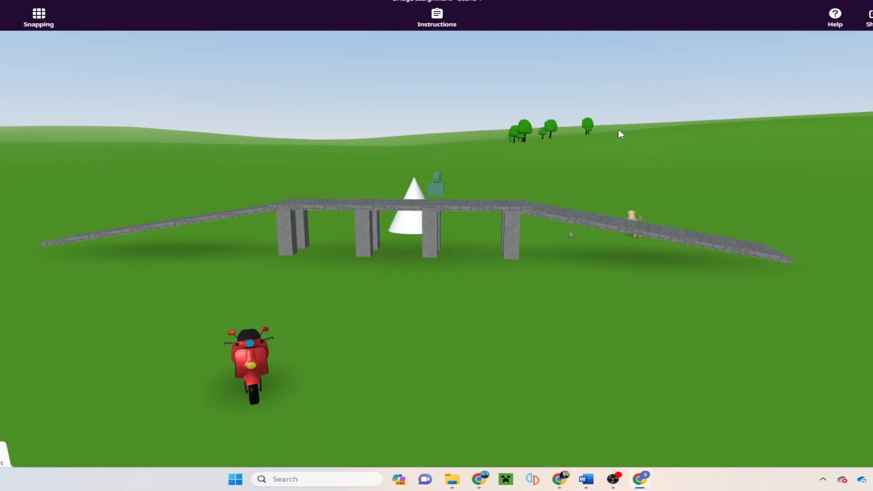